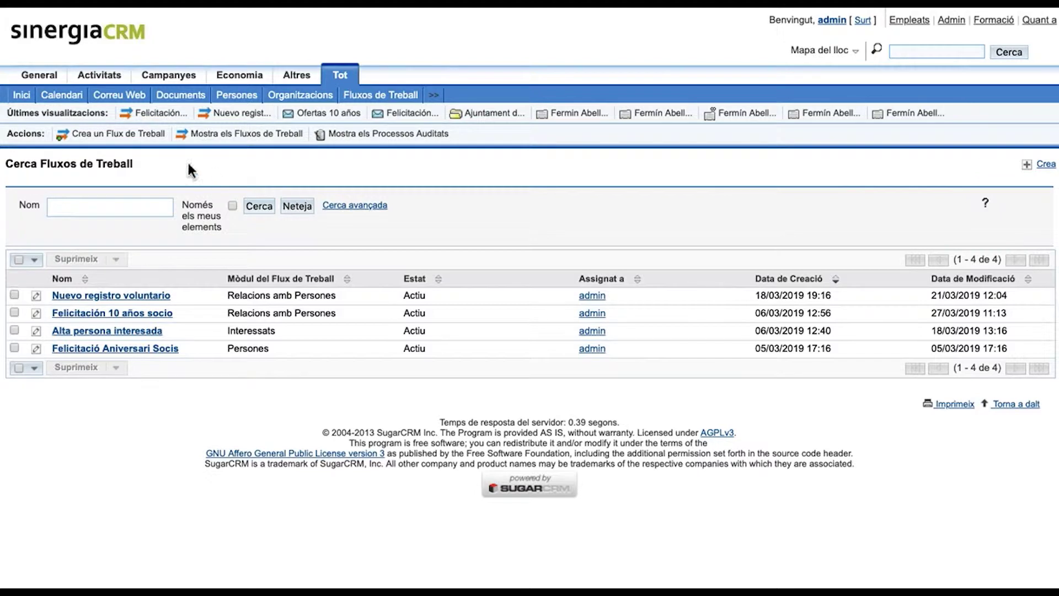
- Create a new workflow and set its workflow module to Persones
click(149, 141)
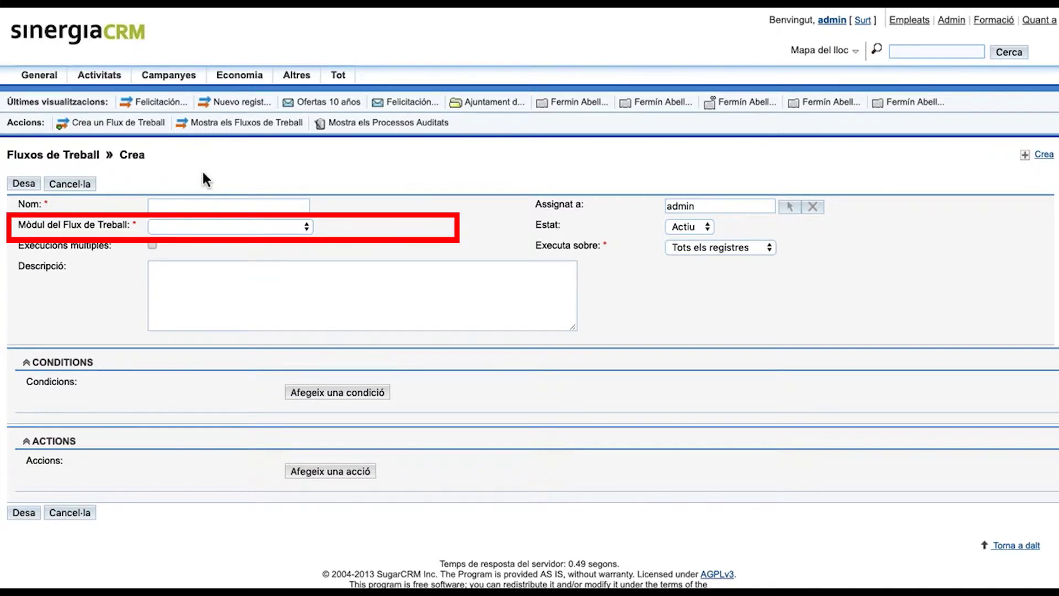
click(305, 226)
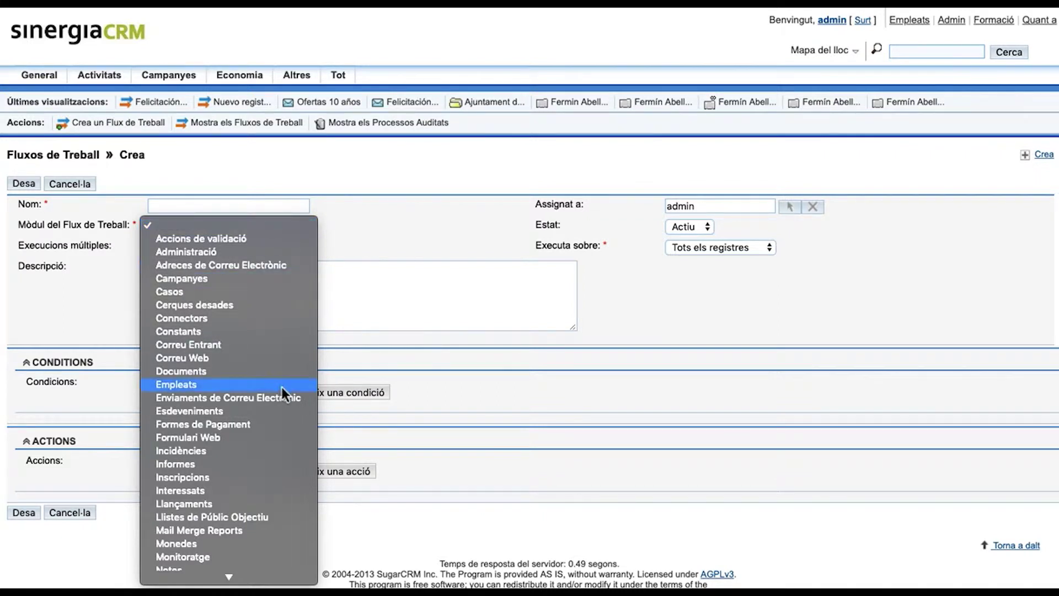
scroll(283, 386, down, 5)
scroll(283, 387, down, 5)
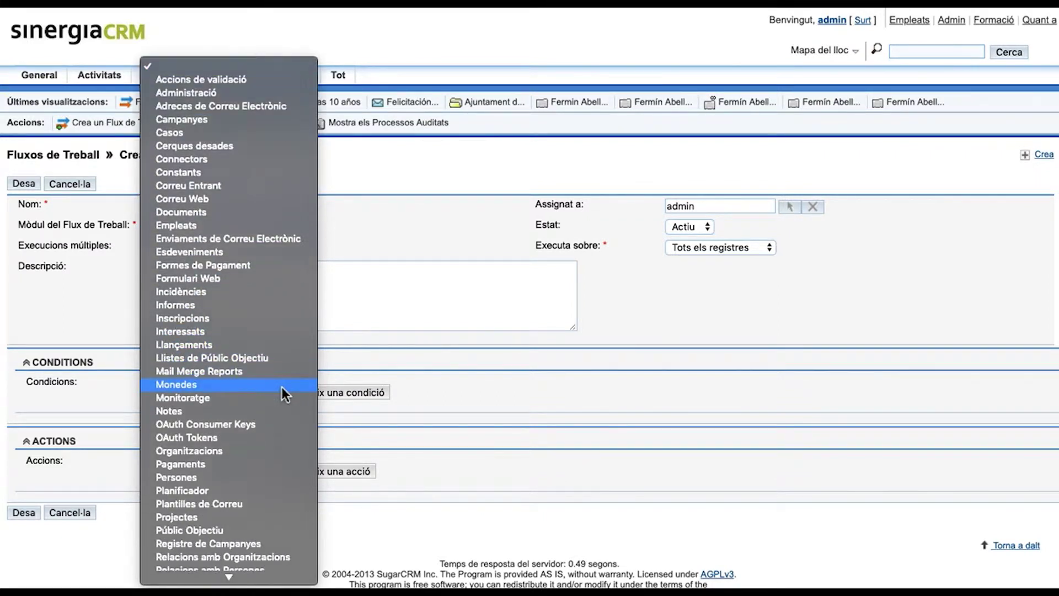
scroll(283, 386, down, 4)
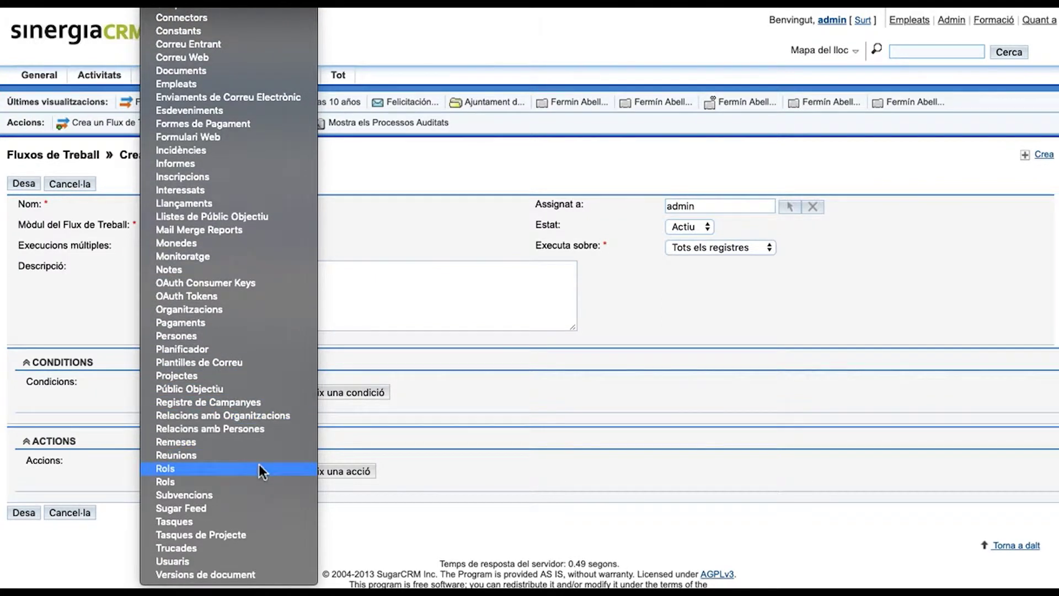
click(290, 339)
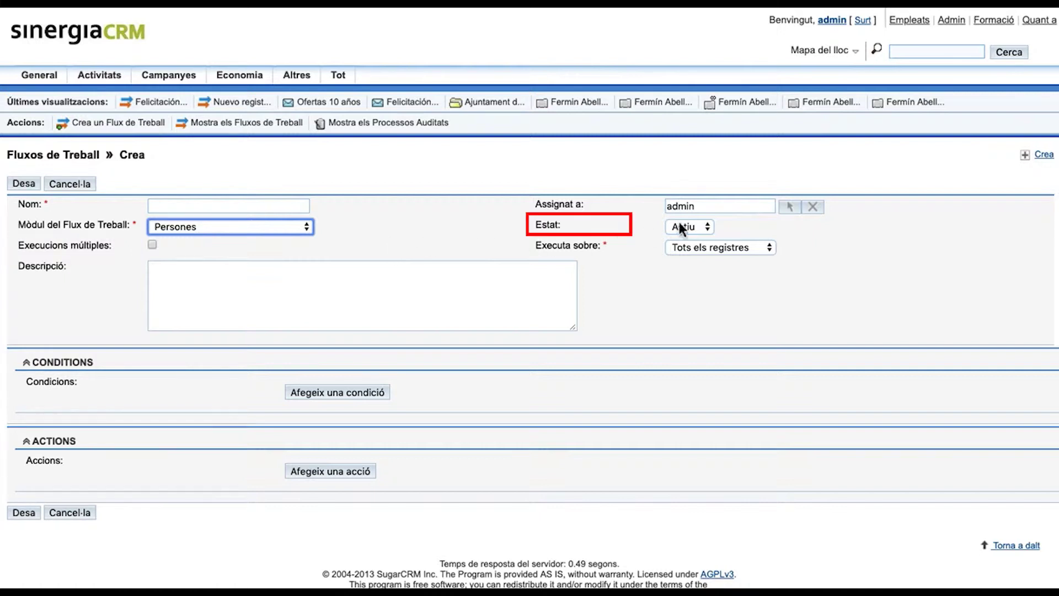
- Choose Actiu as the workflow's status and Tots els registres as the records it runs on
click(711, 227)
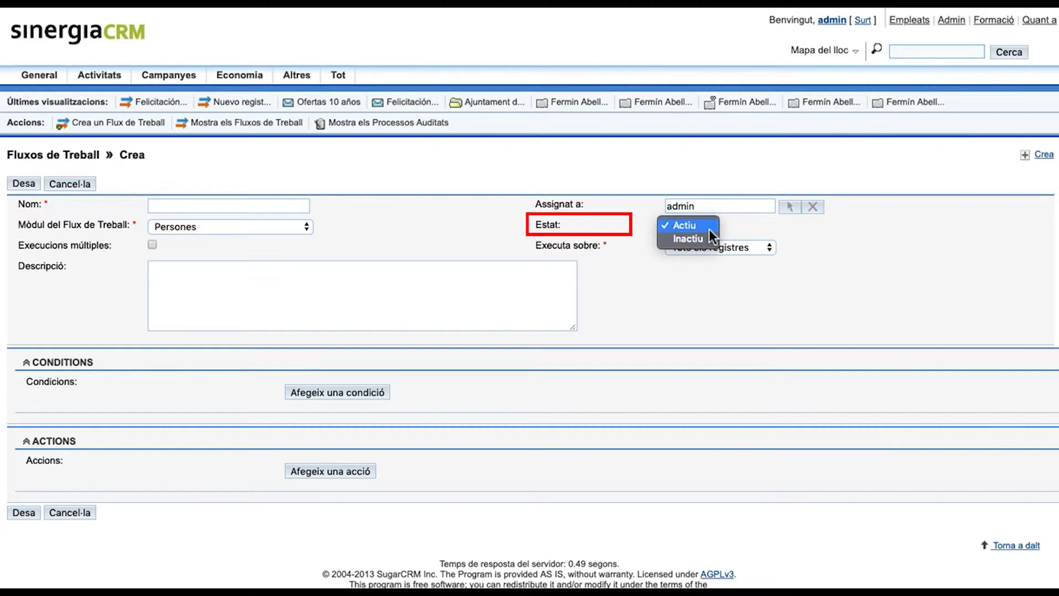
click(710, 229)
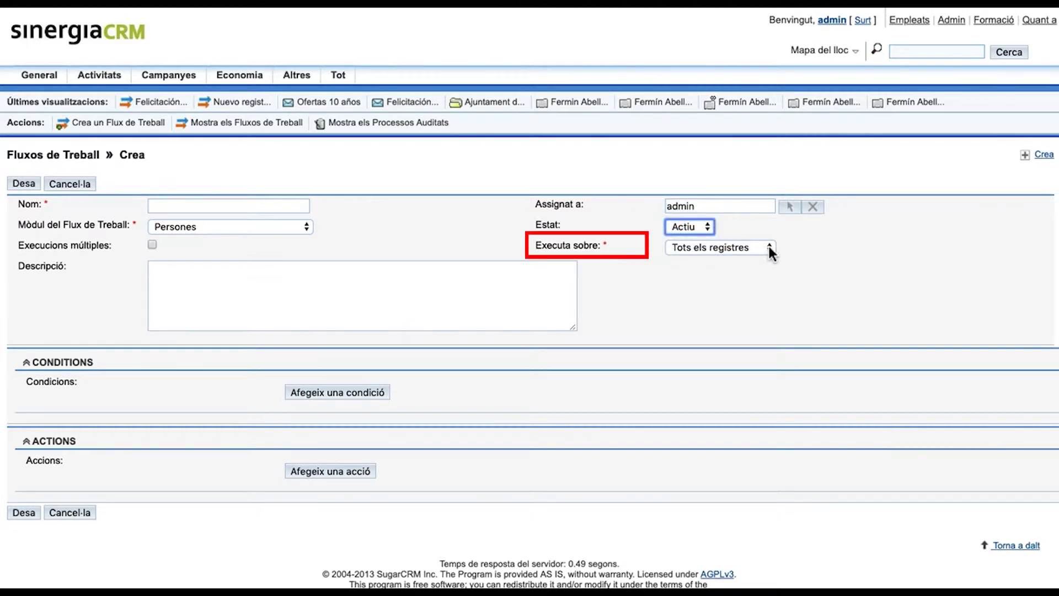
click(770, 249)
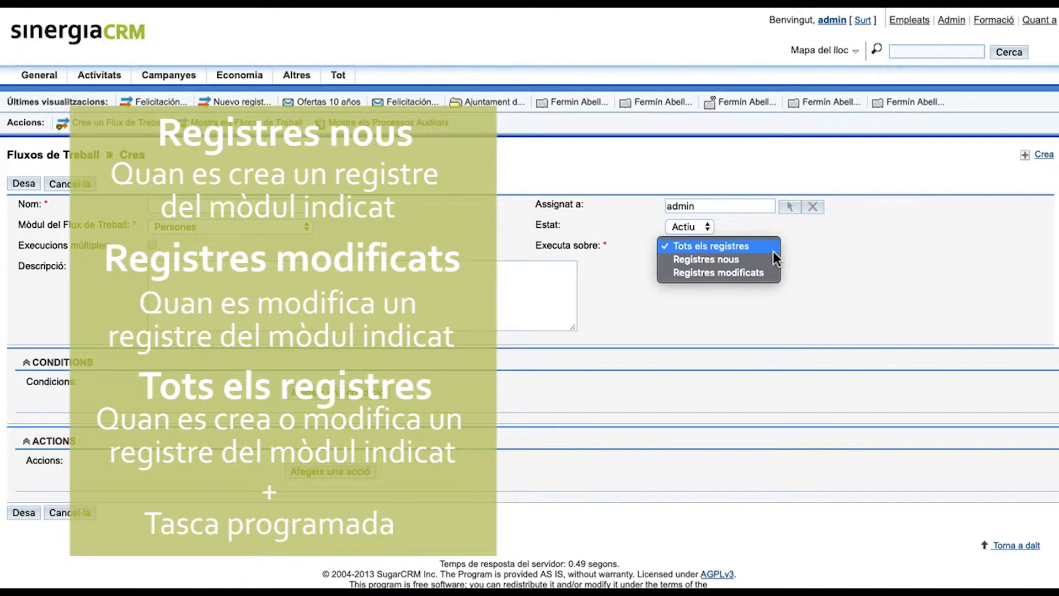
click(764, 247)
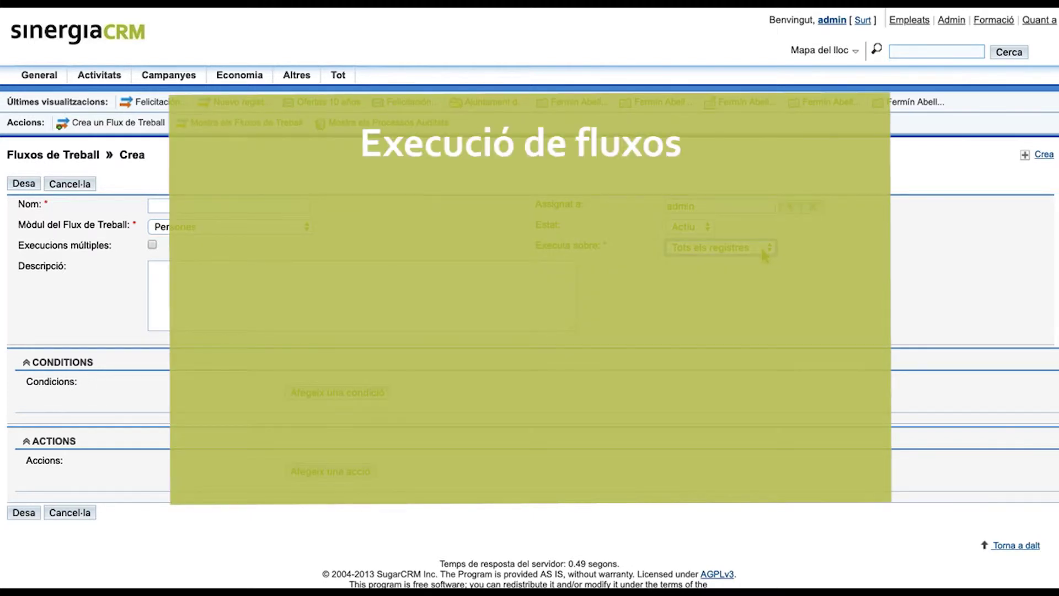
- Name the workflow Prova1
click(231, 206)
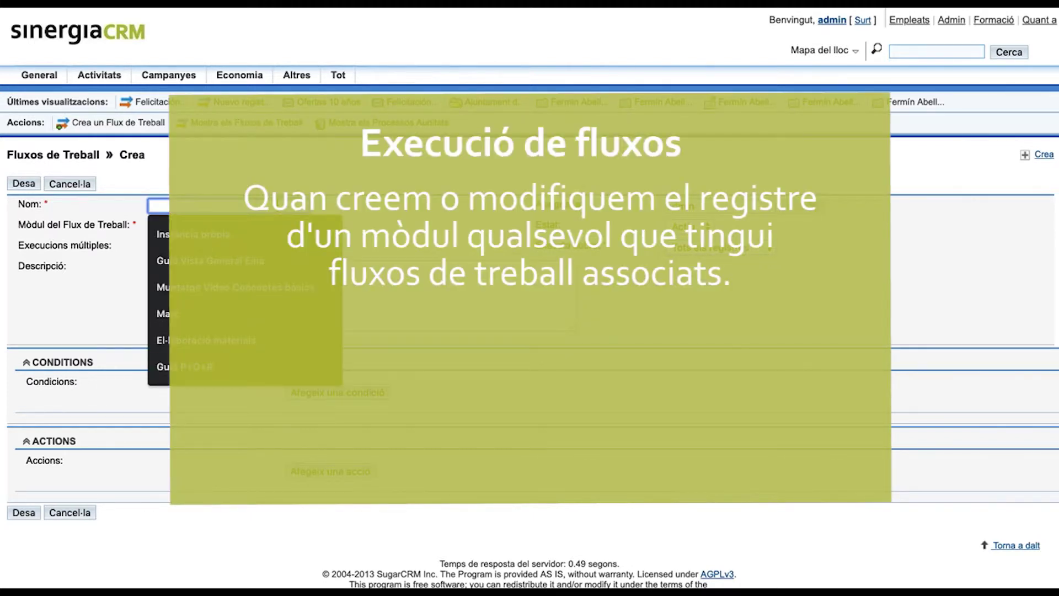
text(Prova1)
click(450, 253)
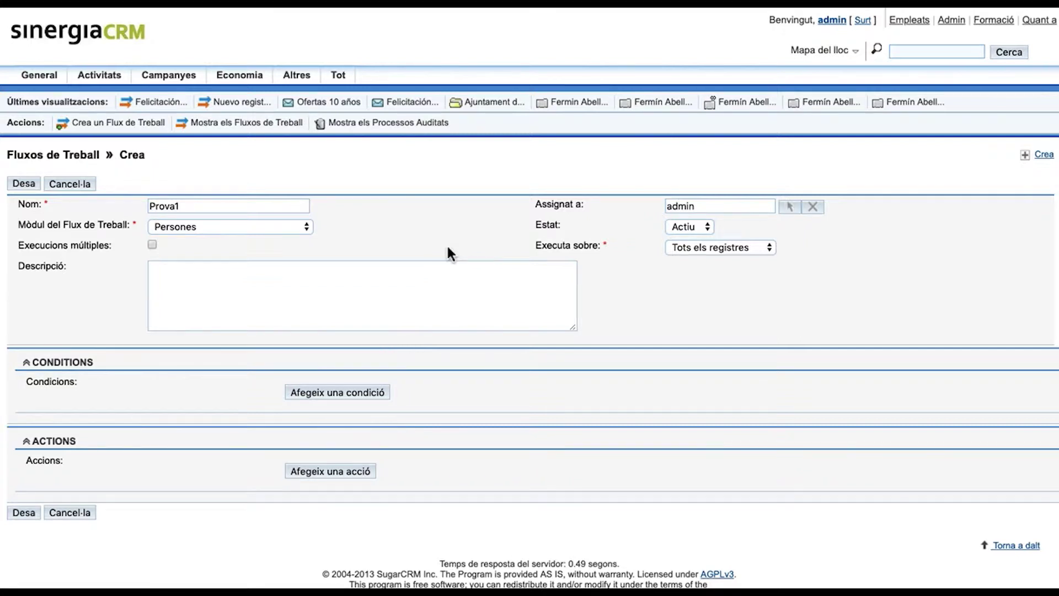
- Add three condition rows to the workflow
click(349, 392)
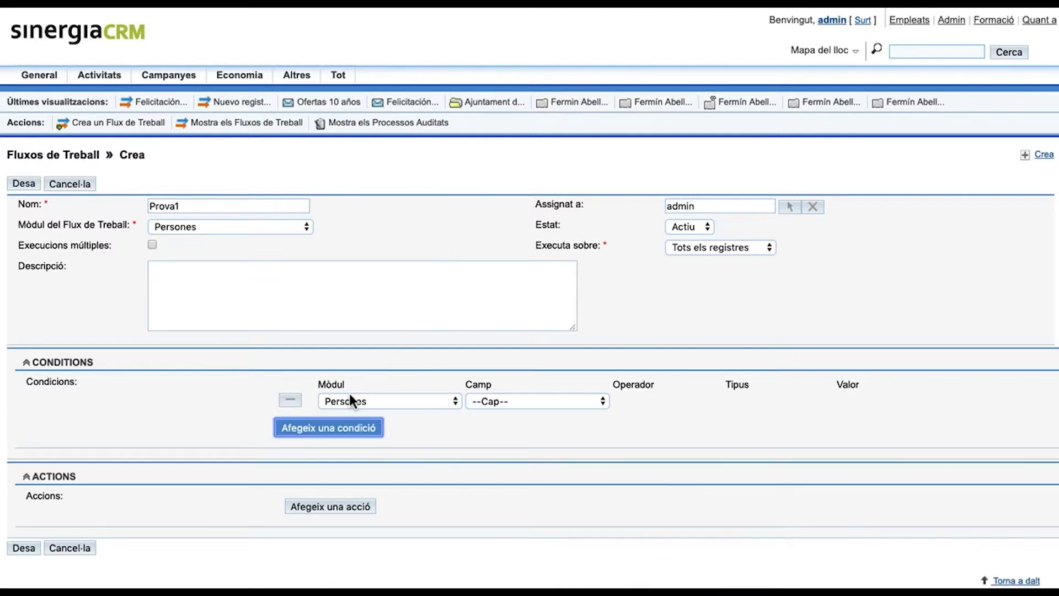
click(331, 428)
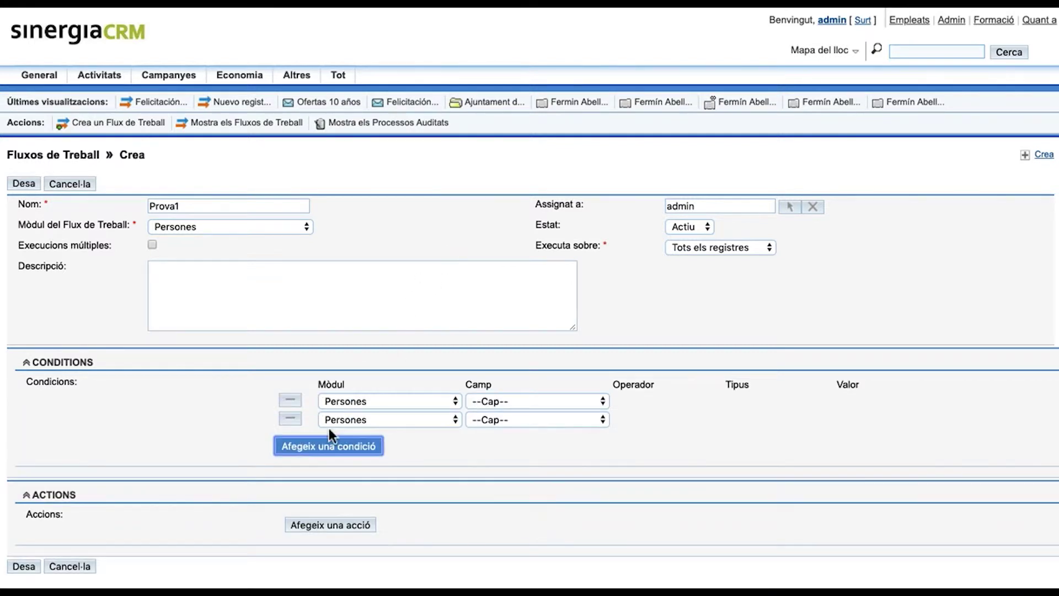
click(321, 449)
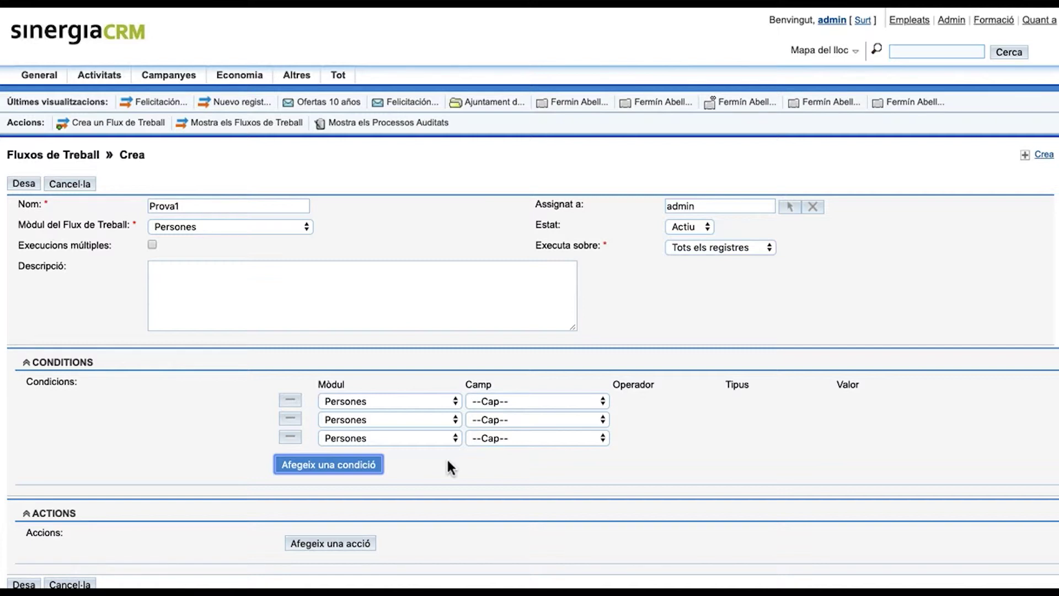
scroll(448, 468, down, 2)
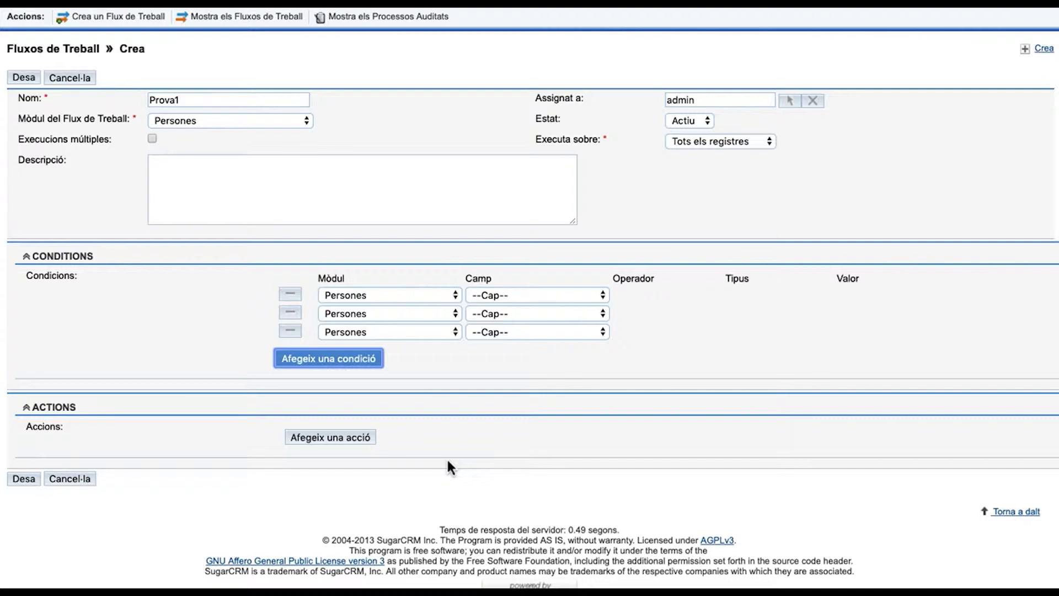
- Define the first condition on module Persones with field Assignat a, operator Igual a and type Camp
click(456, 295)
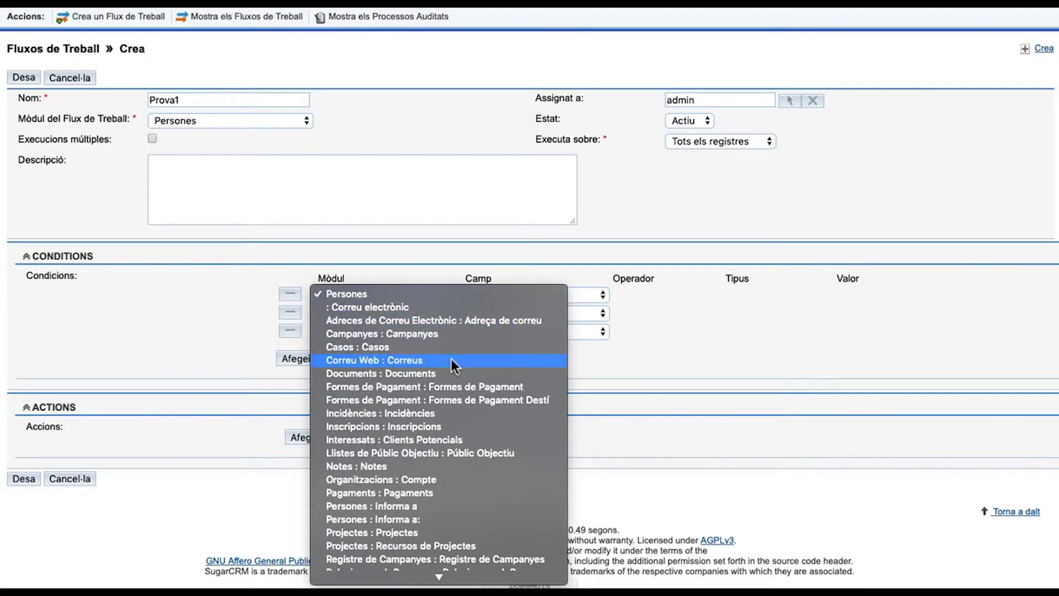
click(478, 293)
click(599, 294)
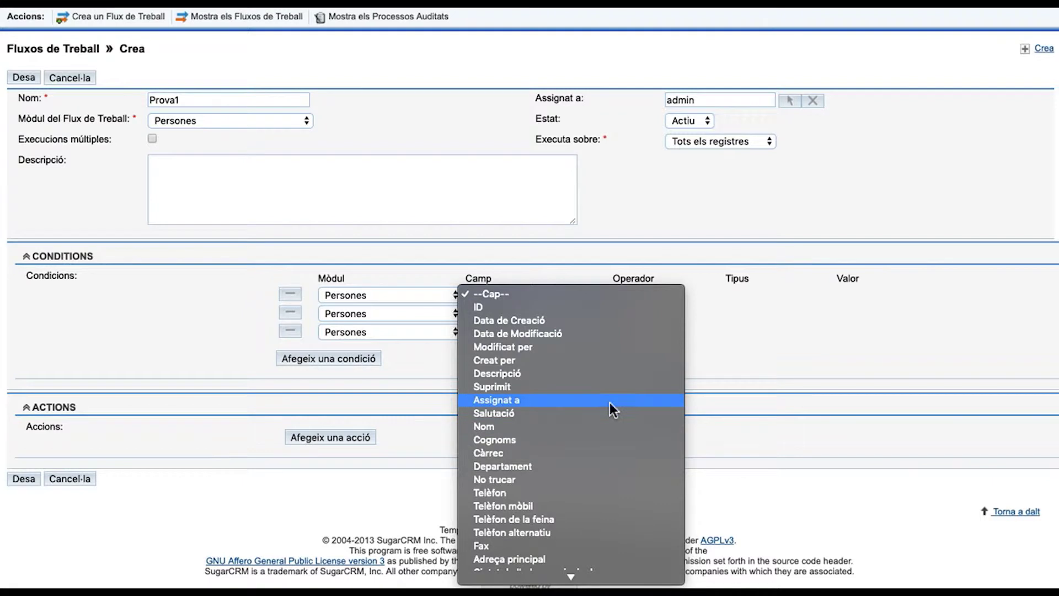
click(610, 408)
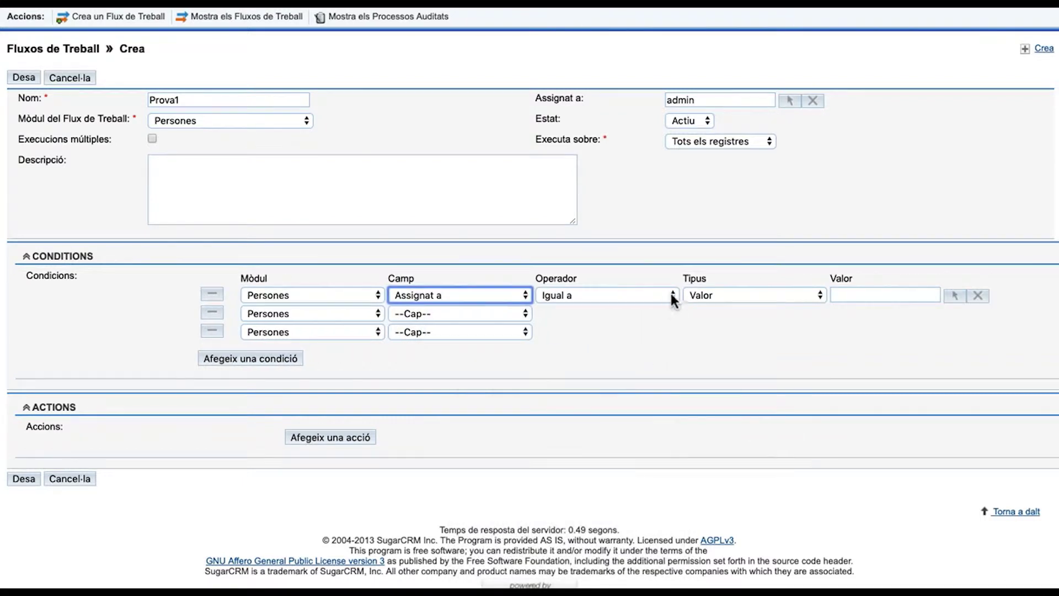
click(673, 298)
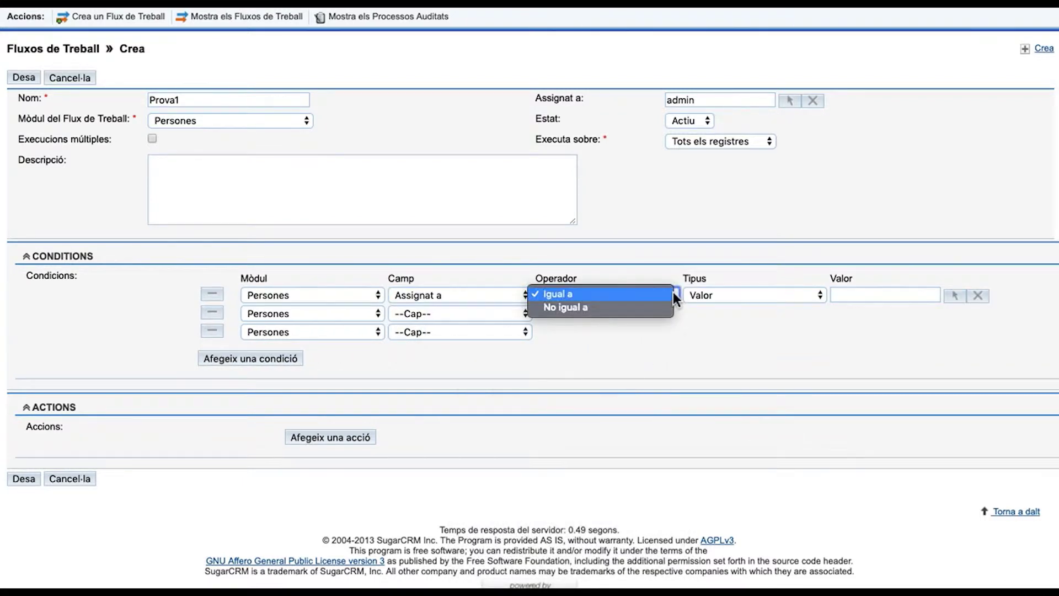
click(673, 295)
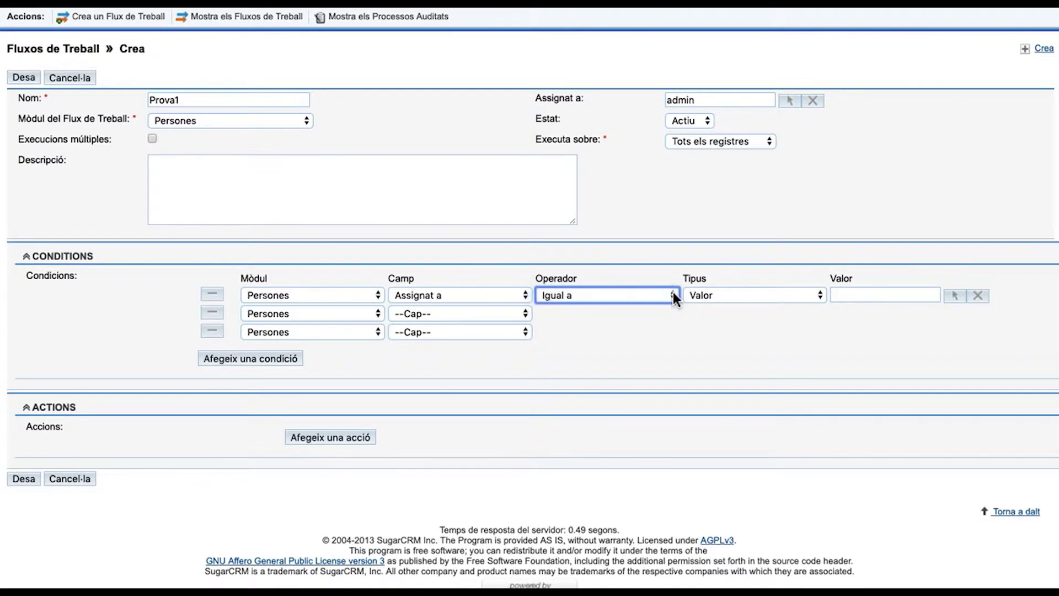
click(758, 298)
click(757, 307)
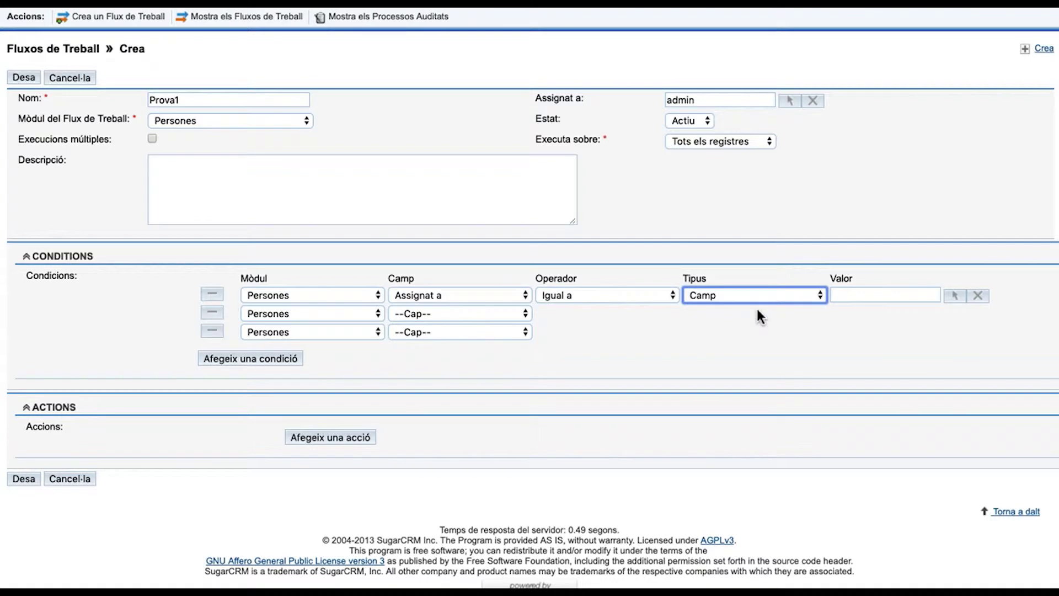
- Set the second condition's field to Telèfon mòbil
click(509, 312)
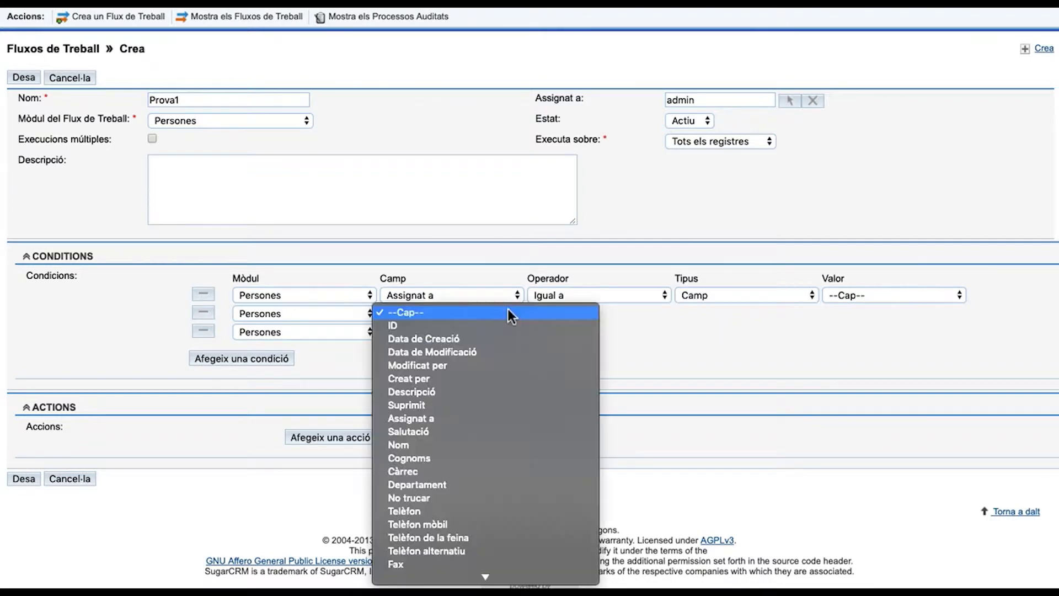
scroll(480, 509, down, 3)
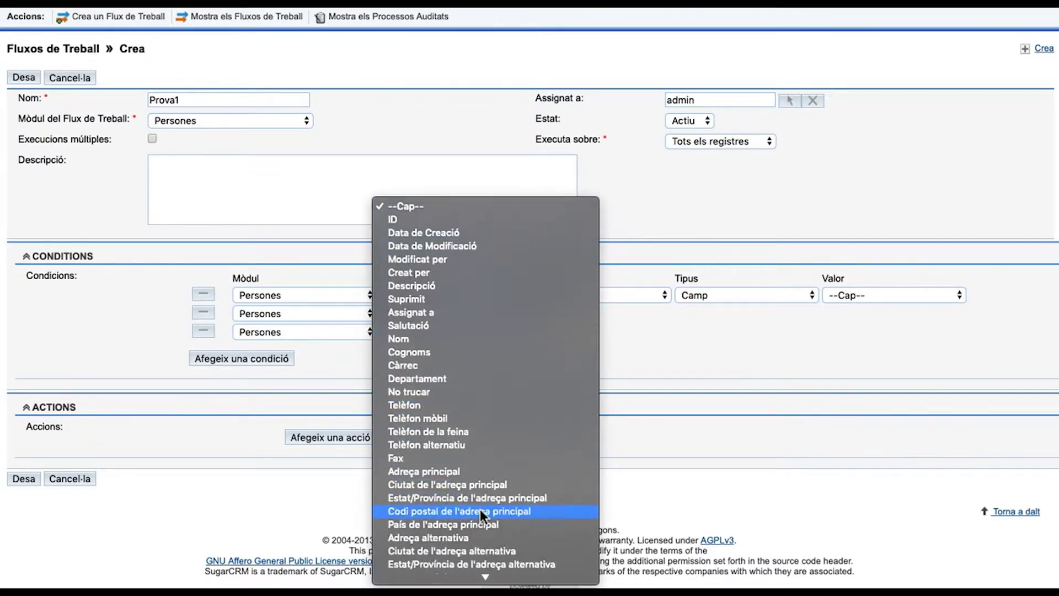
scroll(480, 509, down, 2)
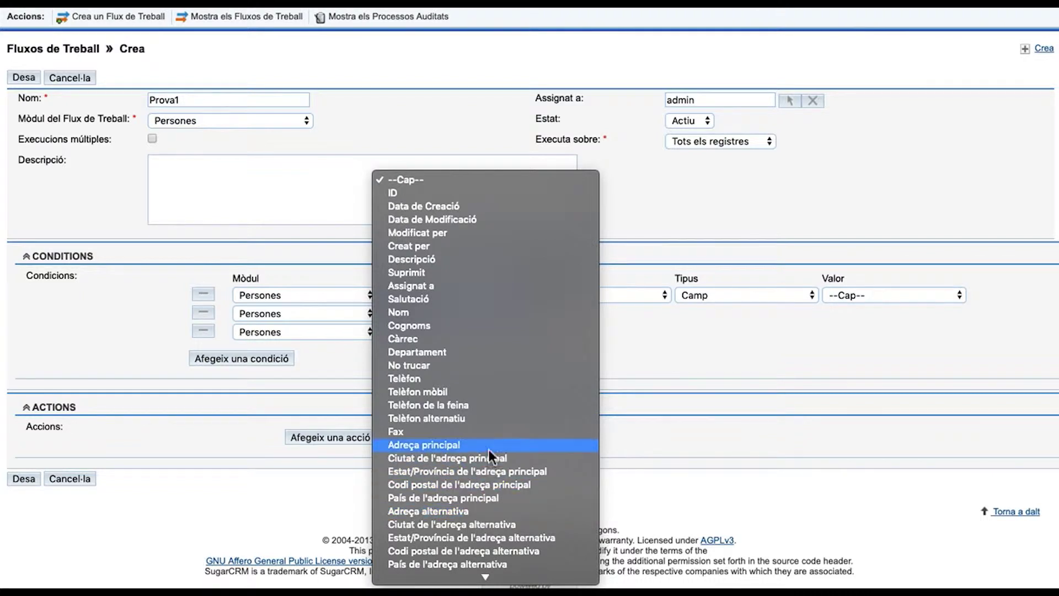
click(515, 389)
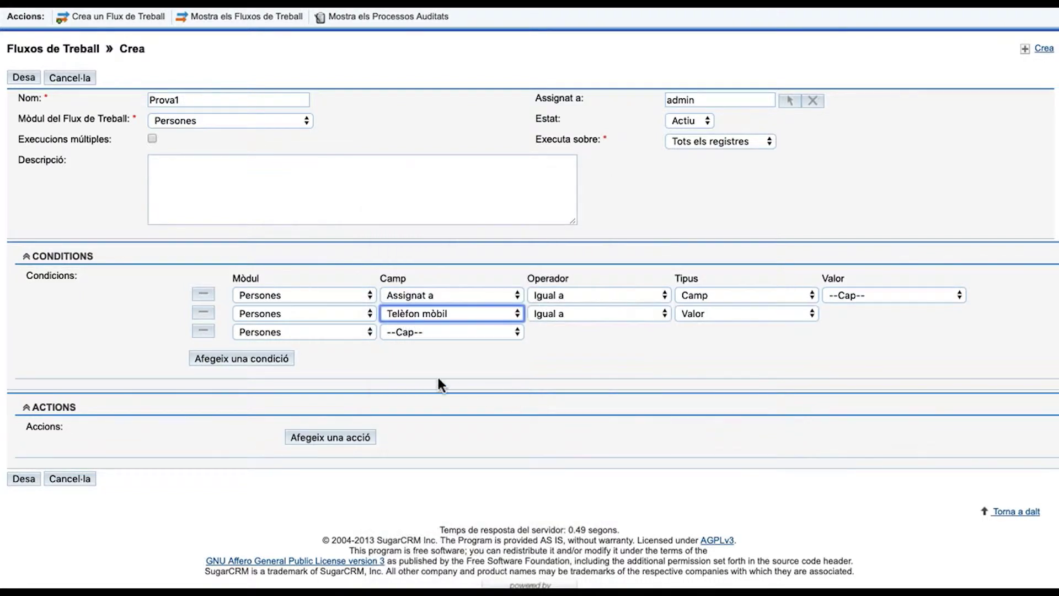
click(407, 397)
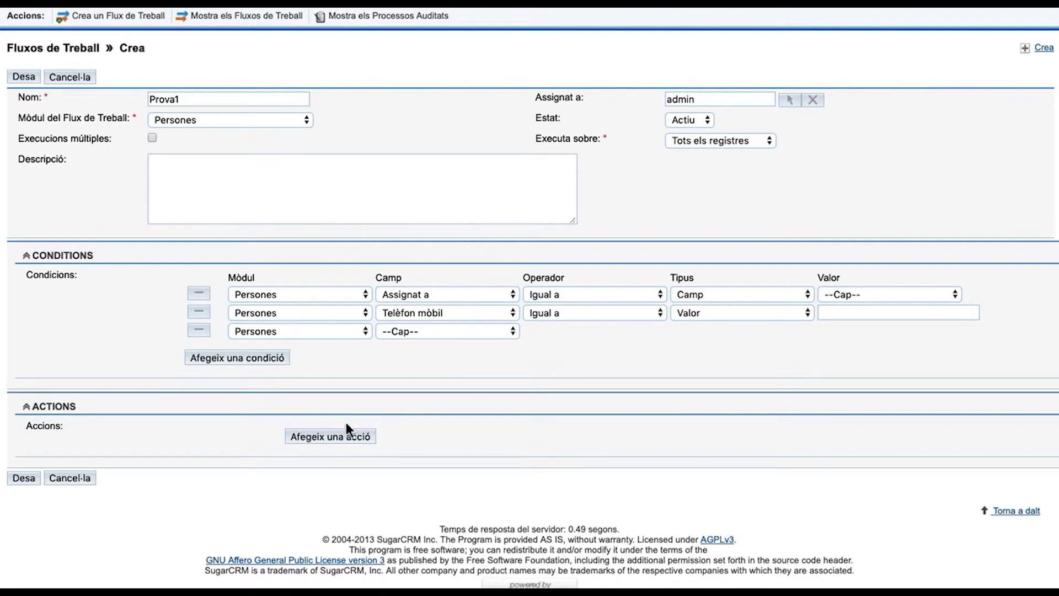
- Add a Crea un registre action to the workflow with Trucades as the record type
click(333, 437)
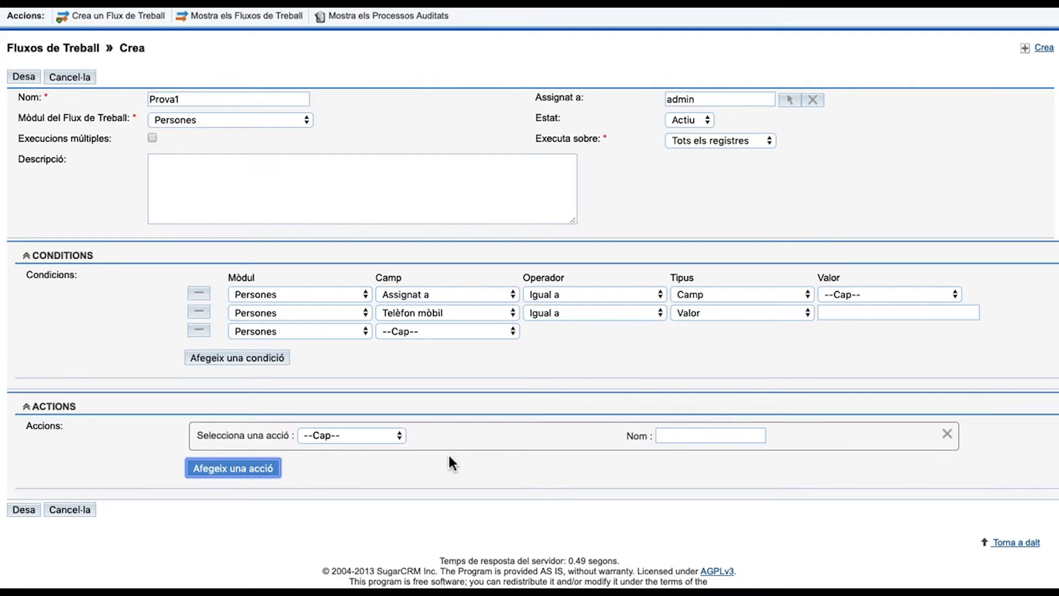
click(398, 436)
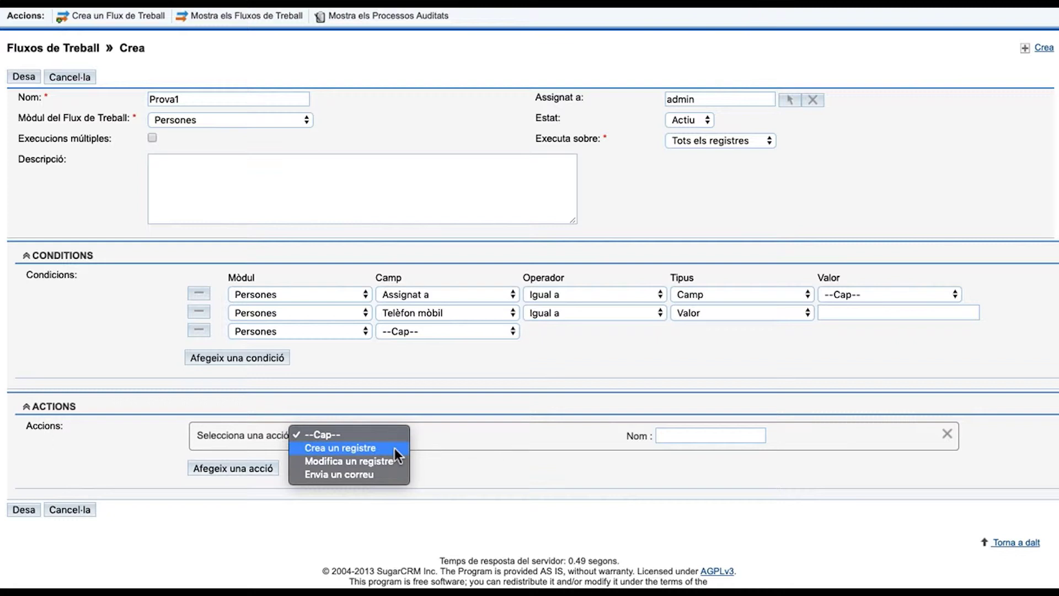
click(395, 449)
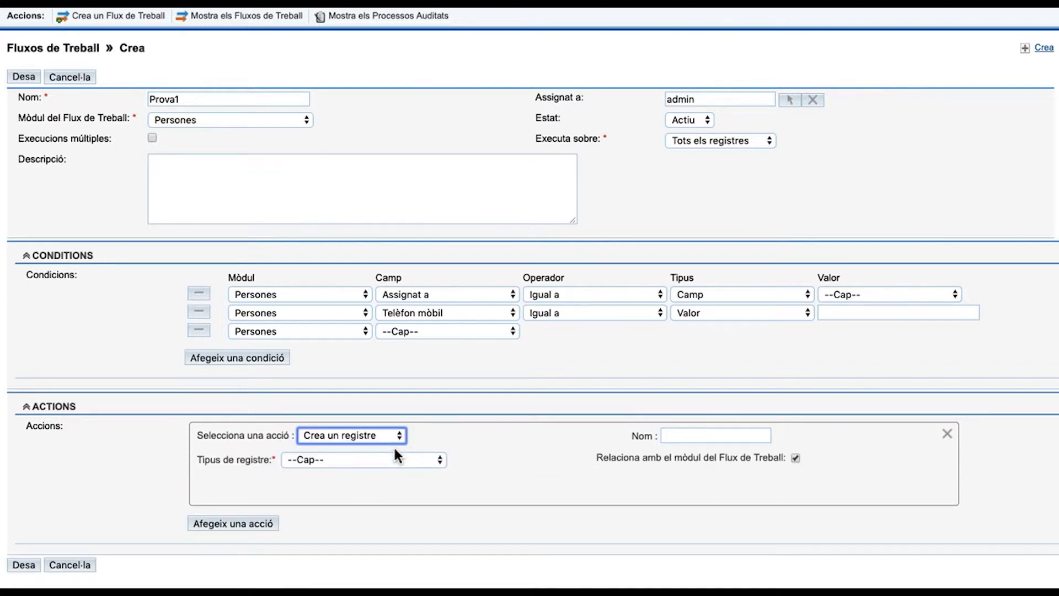
click(440, 463)
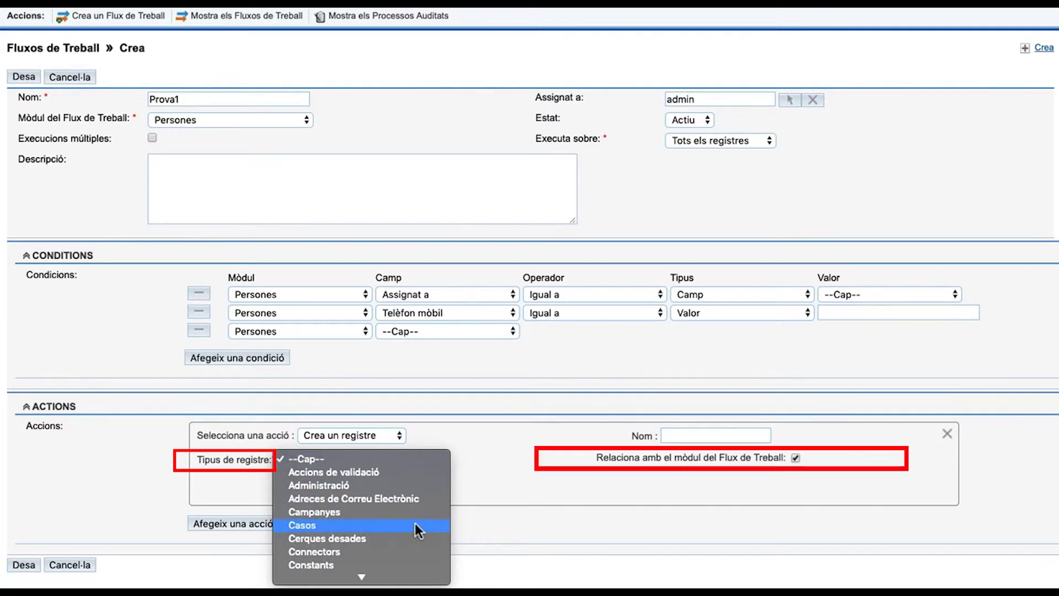
scroll(415, 523, down, 10)
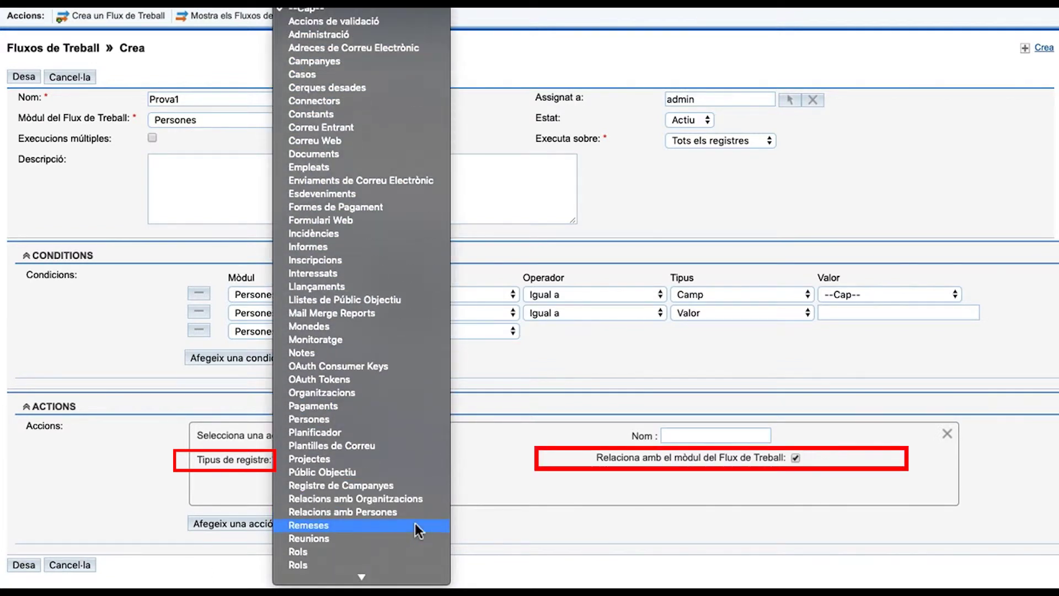
click(416, 546)
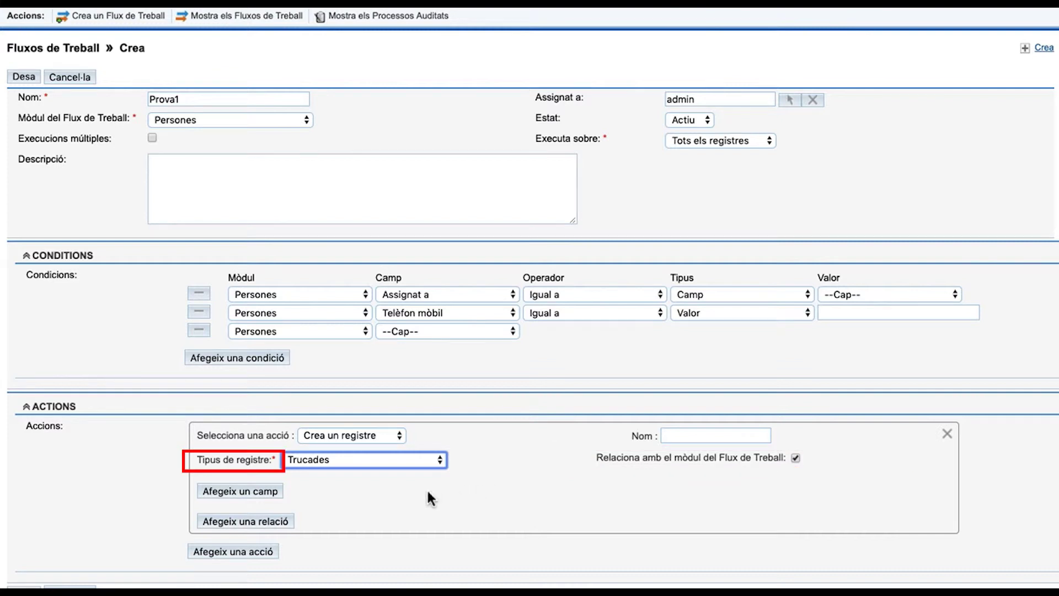
- Add two field rows to the action that creates a Trucades record
click(262, 497)
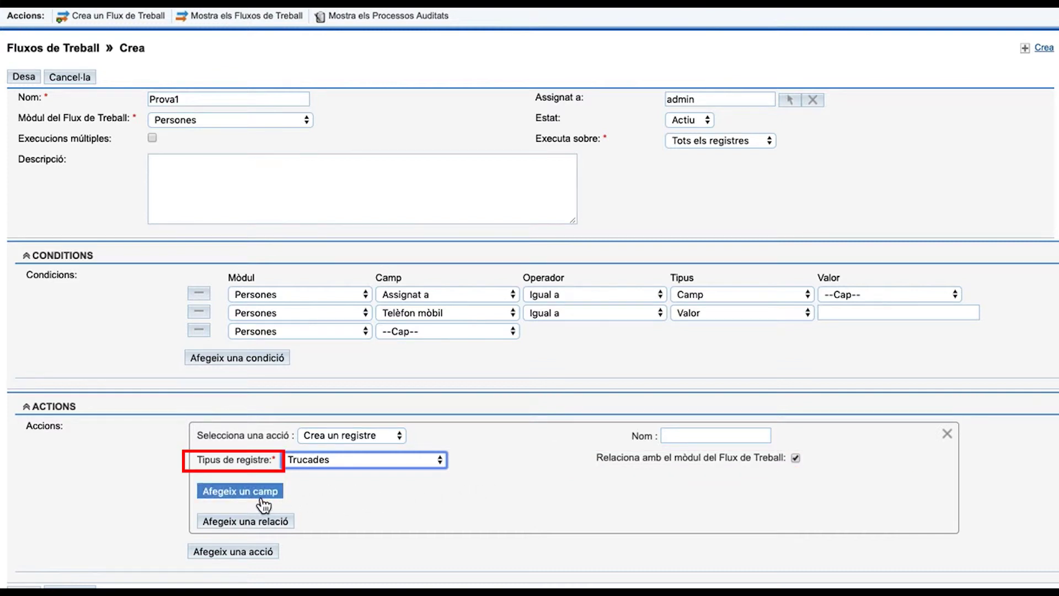
click(262, 500)
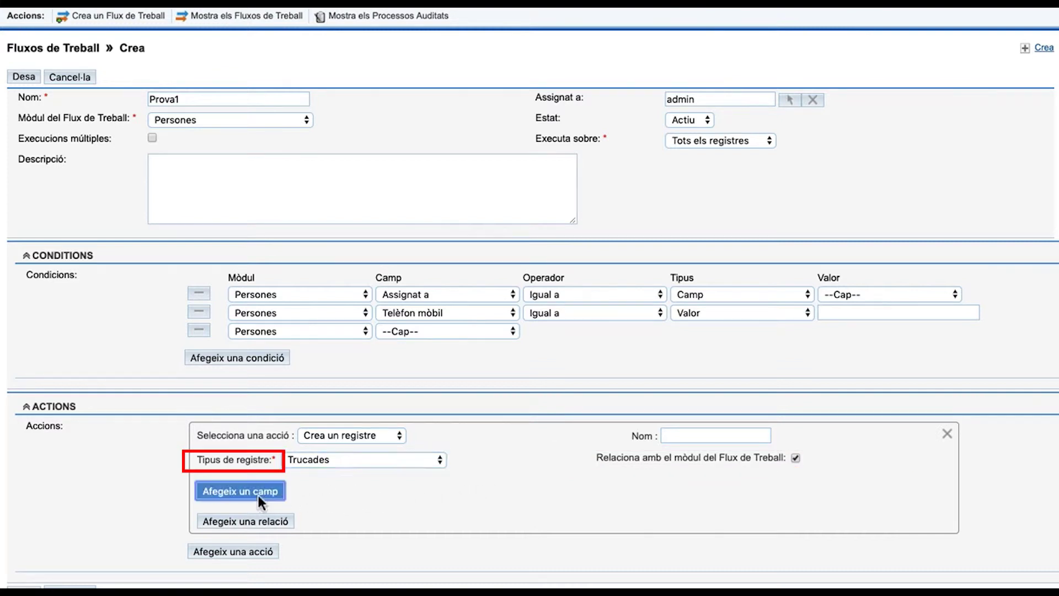
click(262, 516)
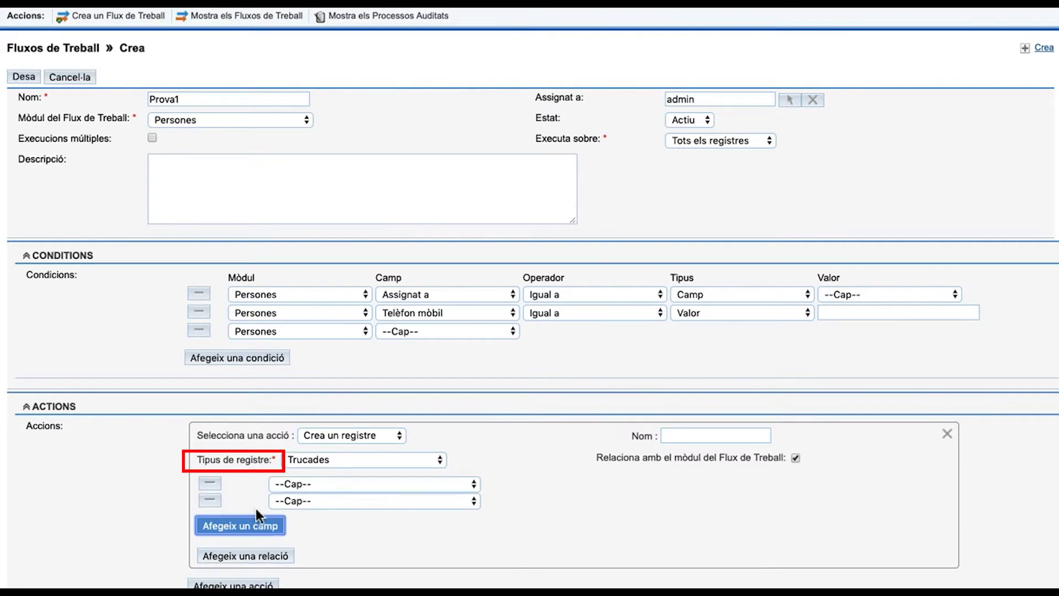
- Set the action's first field to Assumpte and add a relation row set to Trucades
click(379, 486)
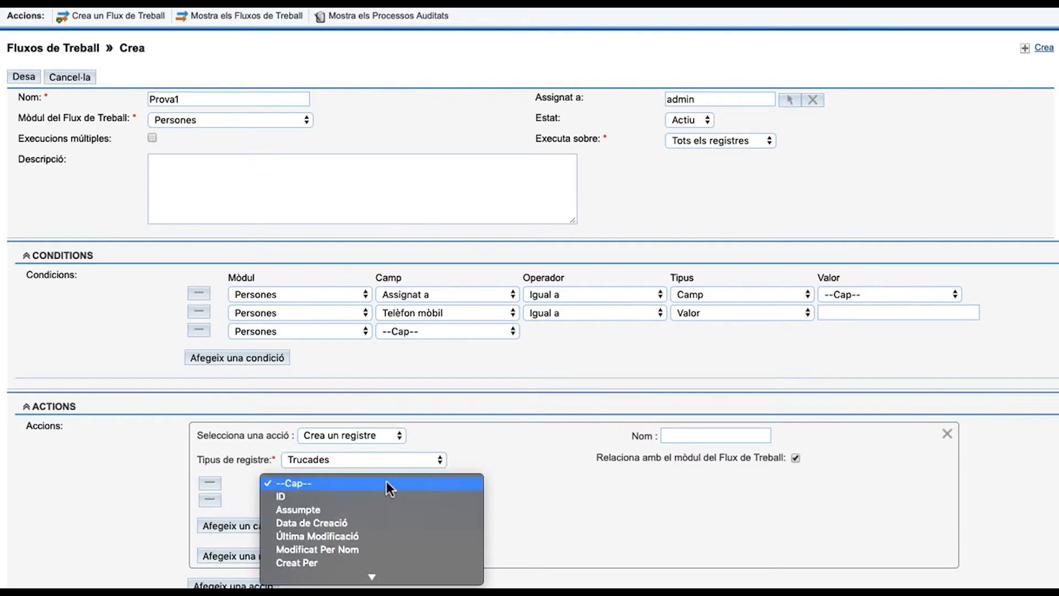
click(388, 509)
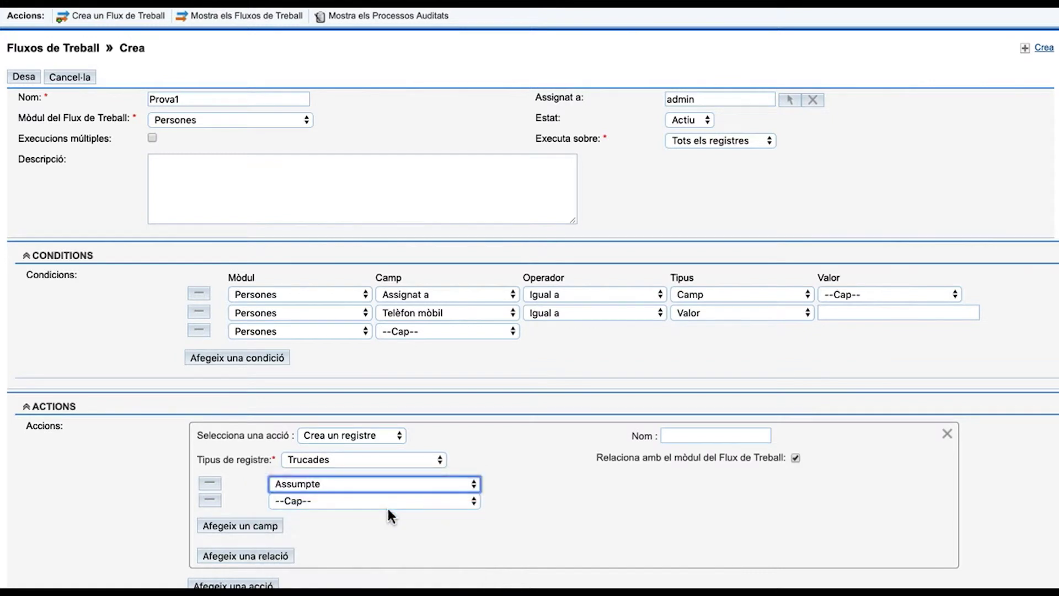
scroll(386, 505, down, 3)
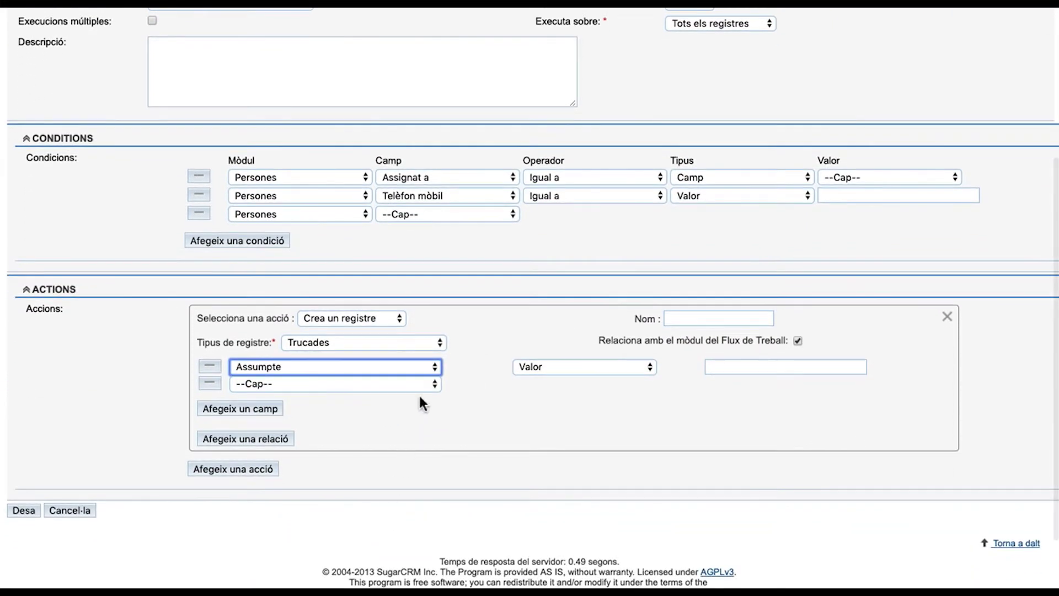
click(276, 440)
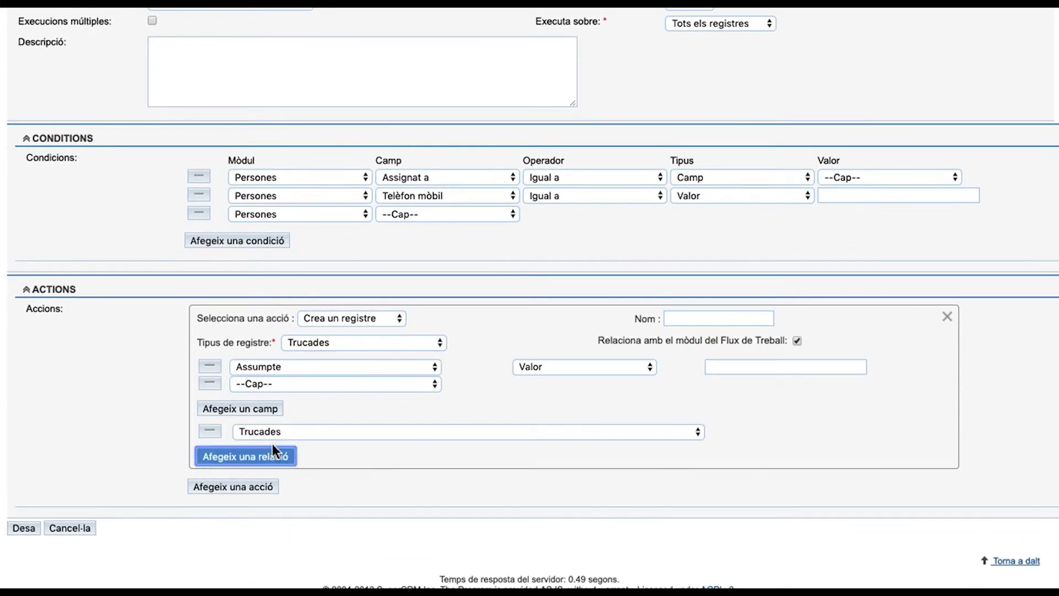
click(341, 436)
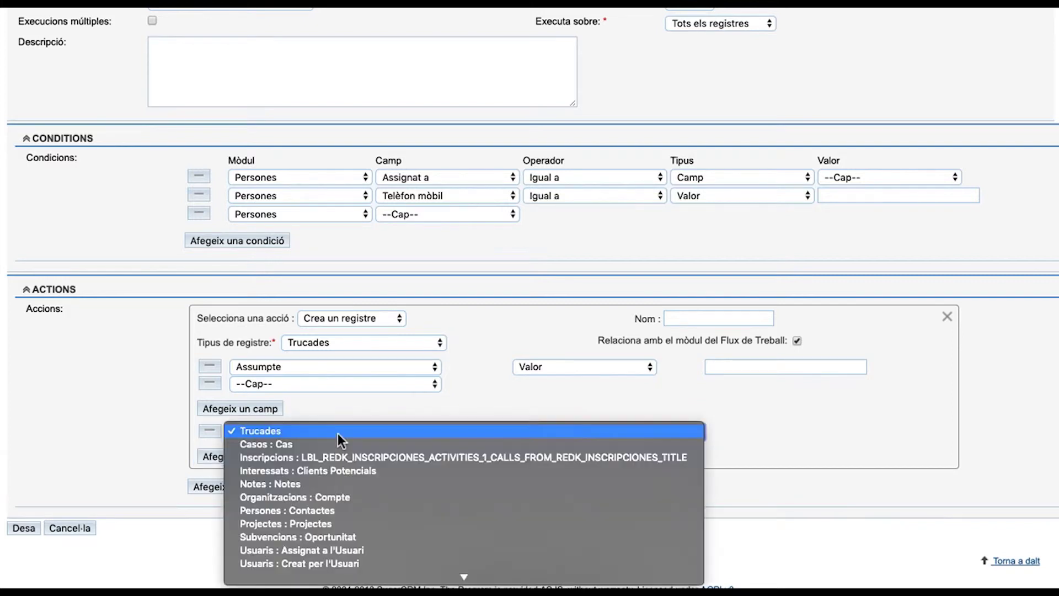
click(338, 432)
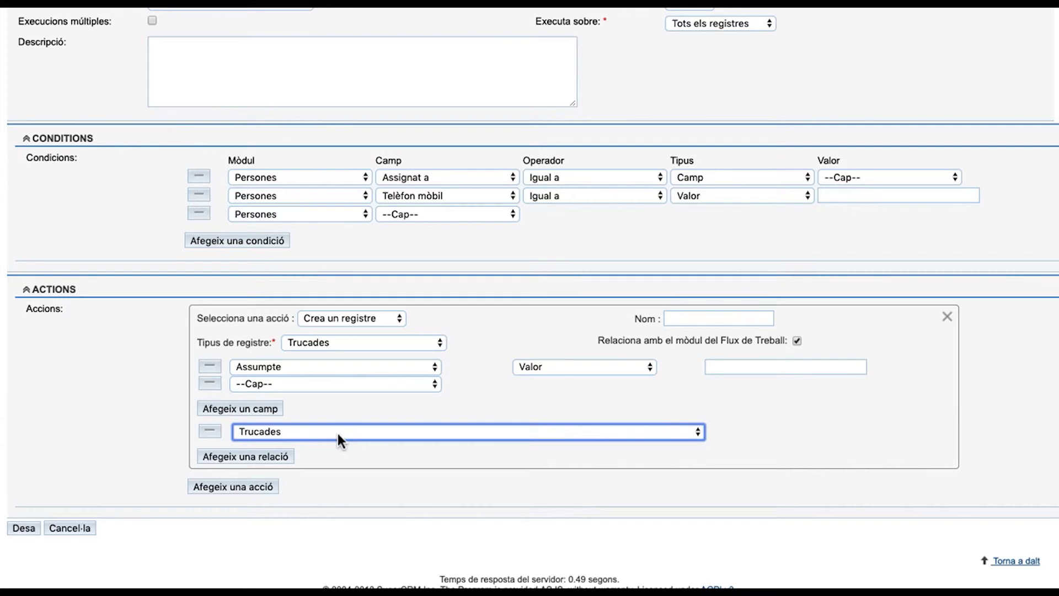
- Change the workflow action to Modifica un registre with Tasques : Tasques as the record type
click(399, 319)
click(395, 328)
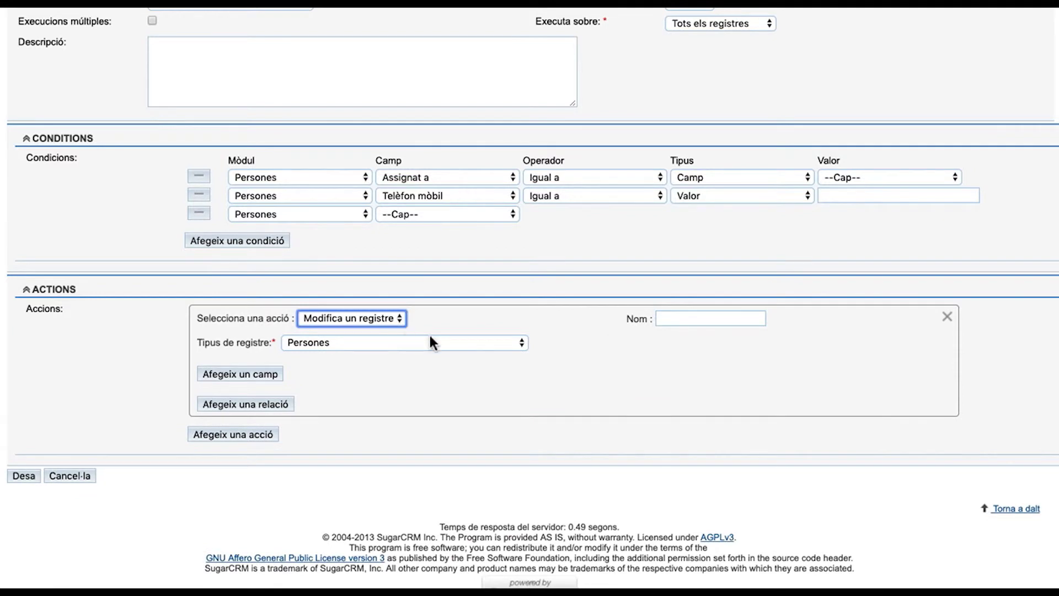
click(522, 344)
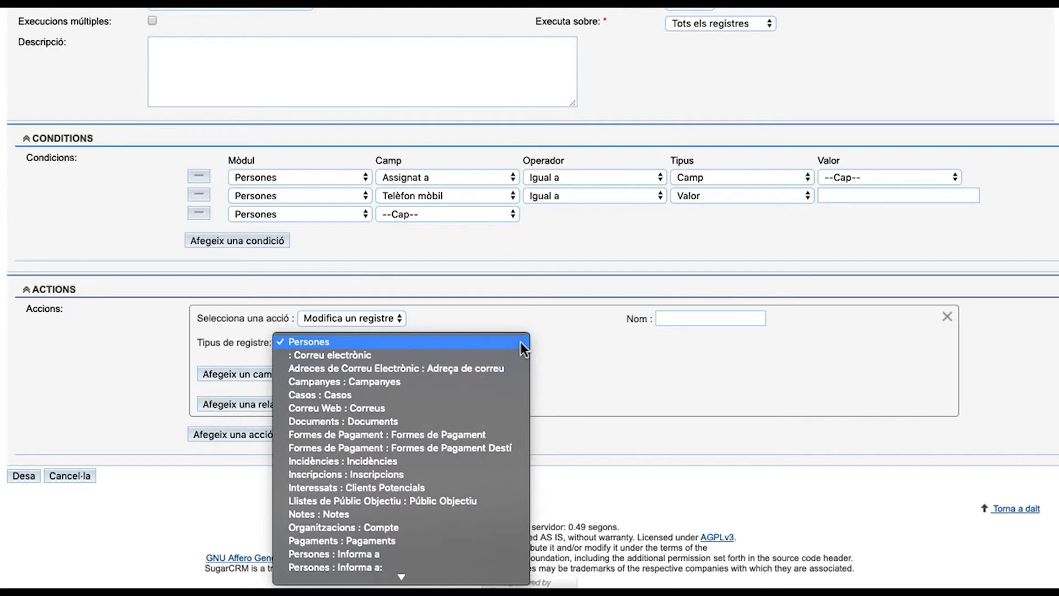
scroll(493, 452, down, 5)
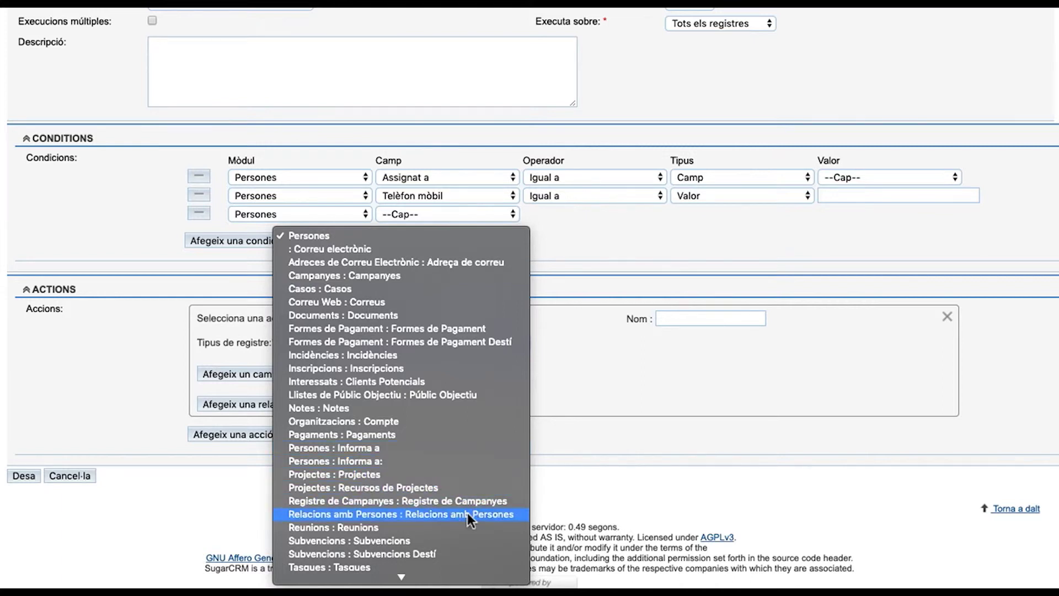
click(444, 562)
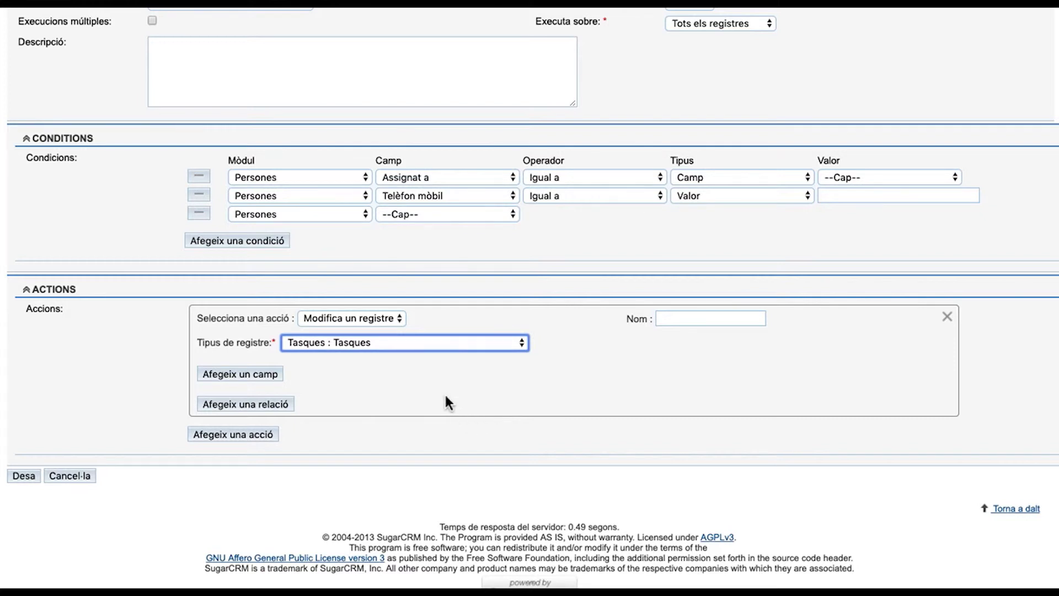
- Add two field rows and a relation row to the Tasques modification action, setting the first field to Assumpte
click(253, 374)
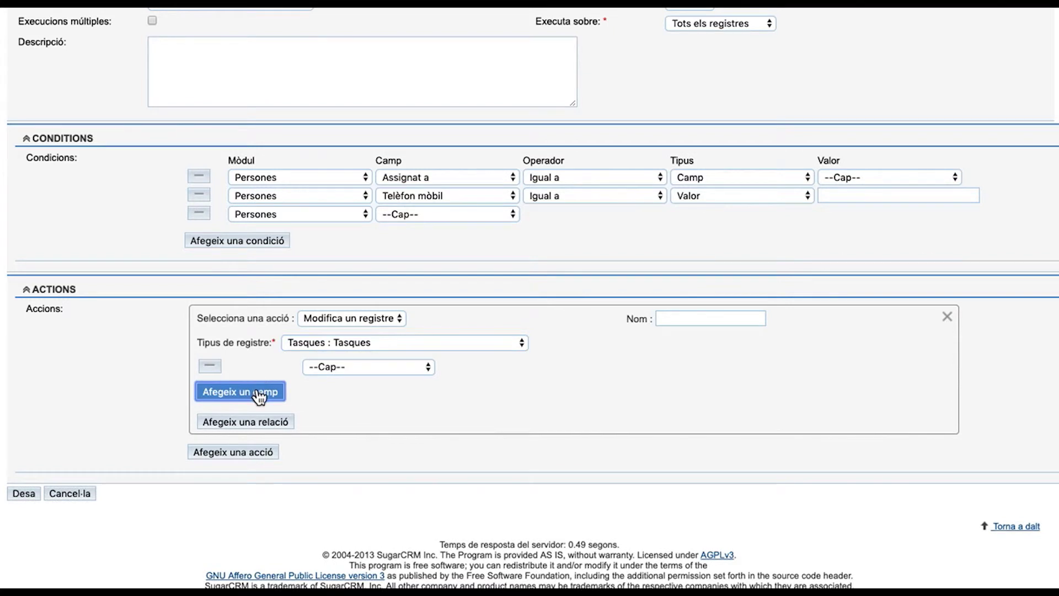
click(258, 393)
click(271, 437)
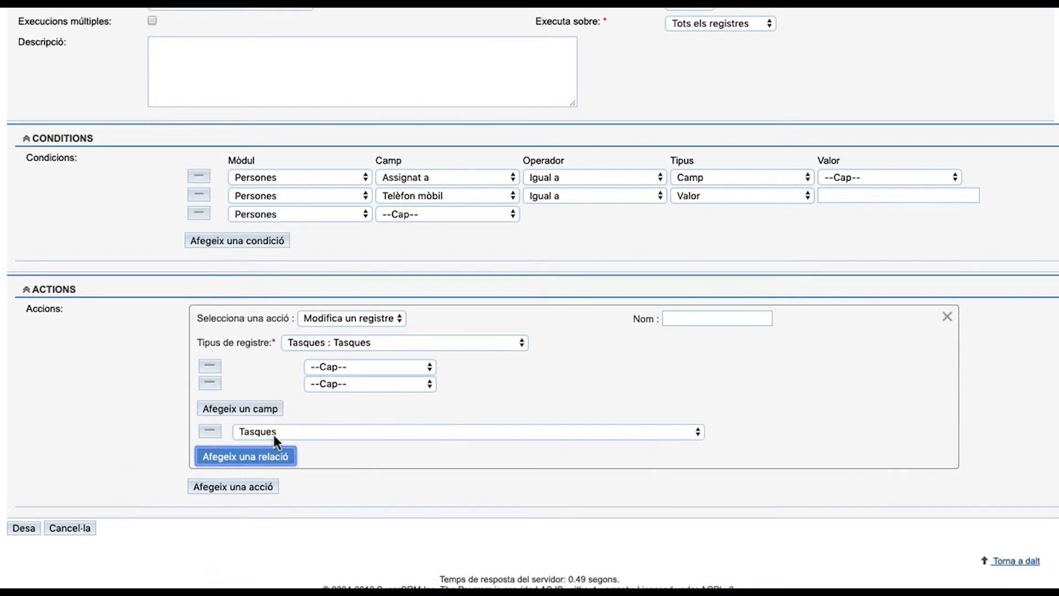
click(367, 367)
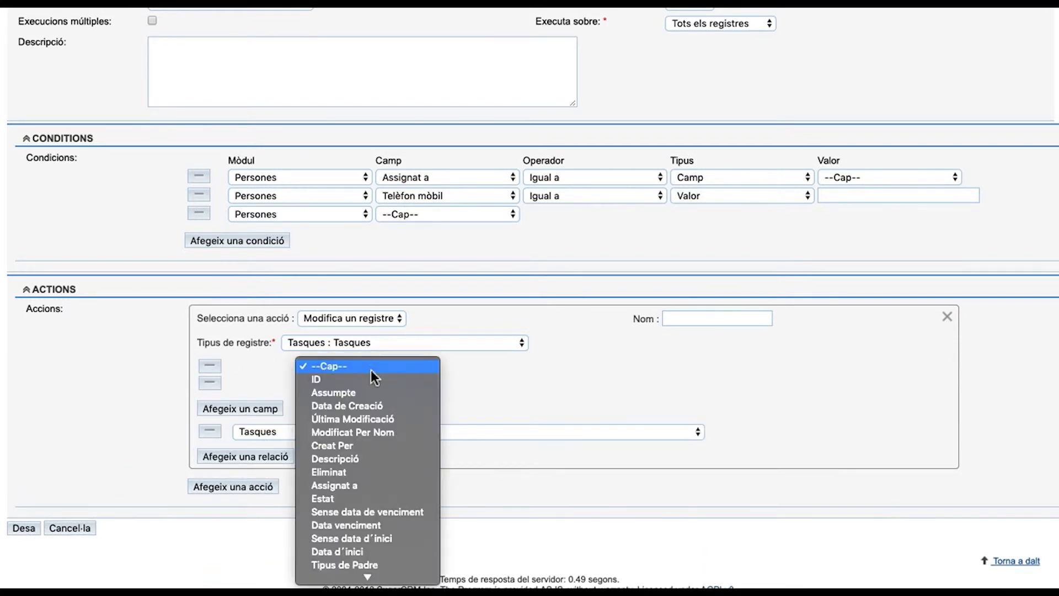
click(365, 389)
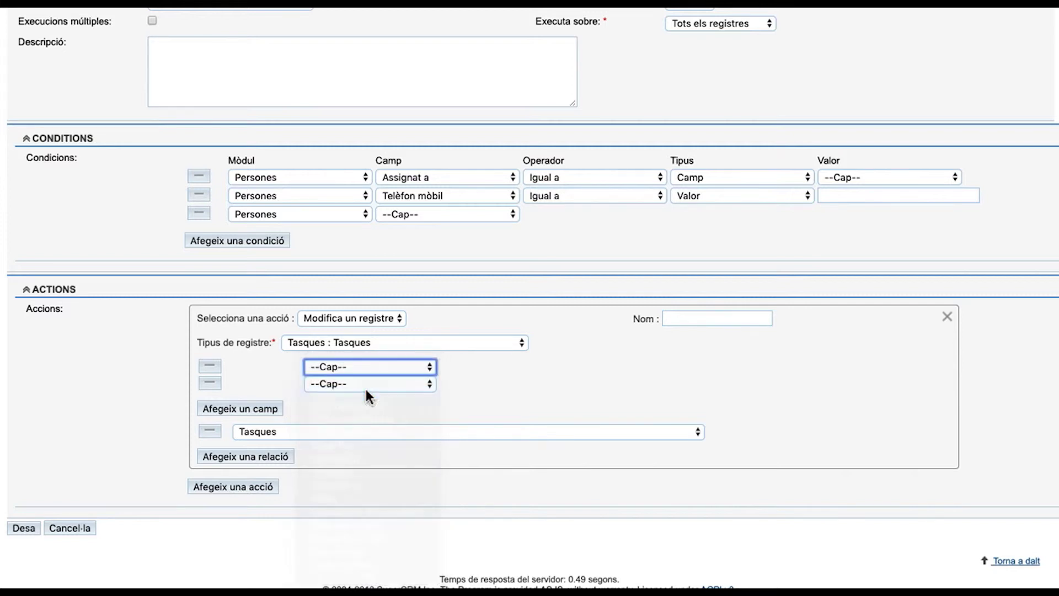
- Change the workflow action to Envia un correu with Ofertas 10 años as the email template
click(395, 317)
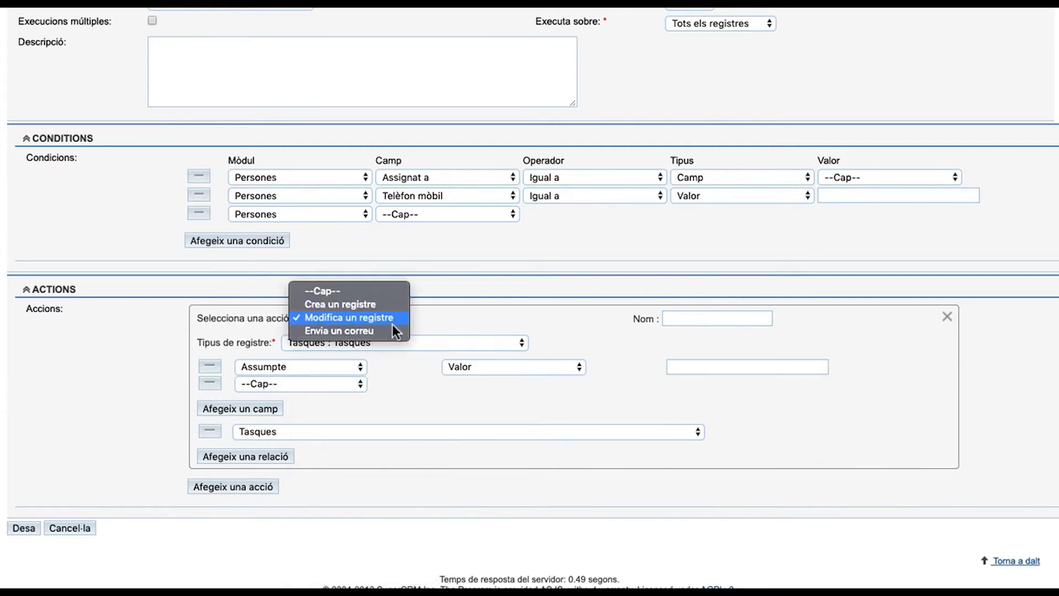
click(388, 330)
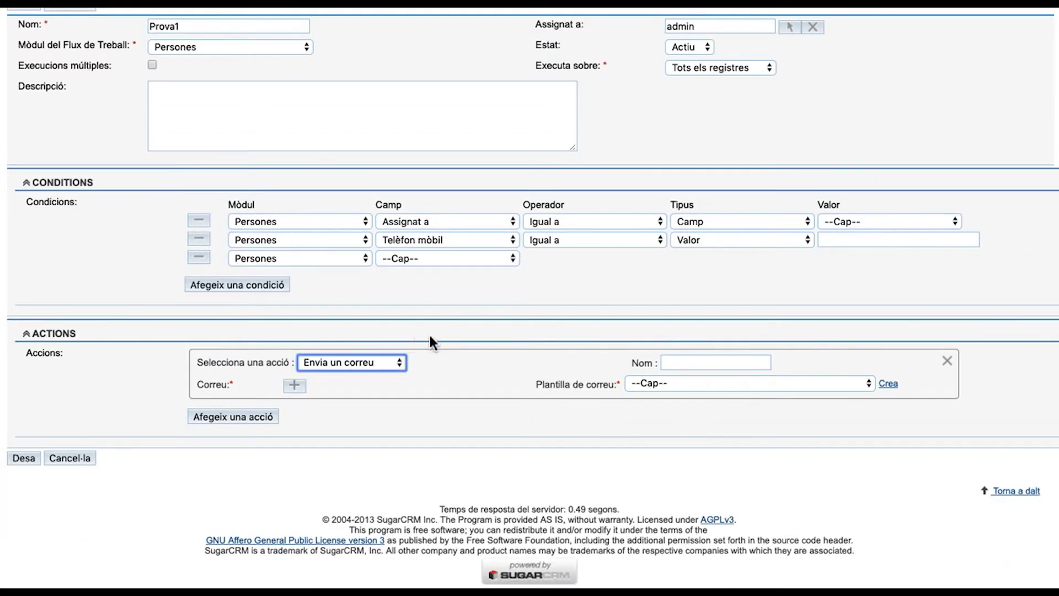
click(648, 385)
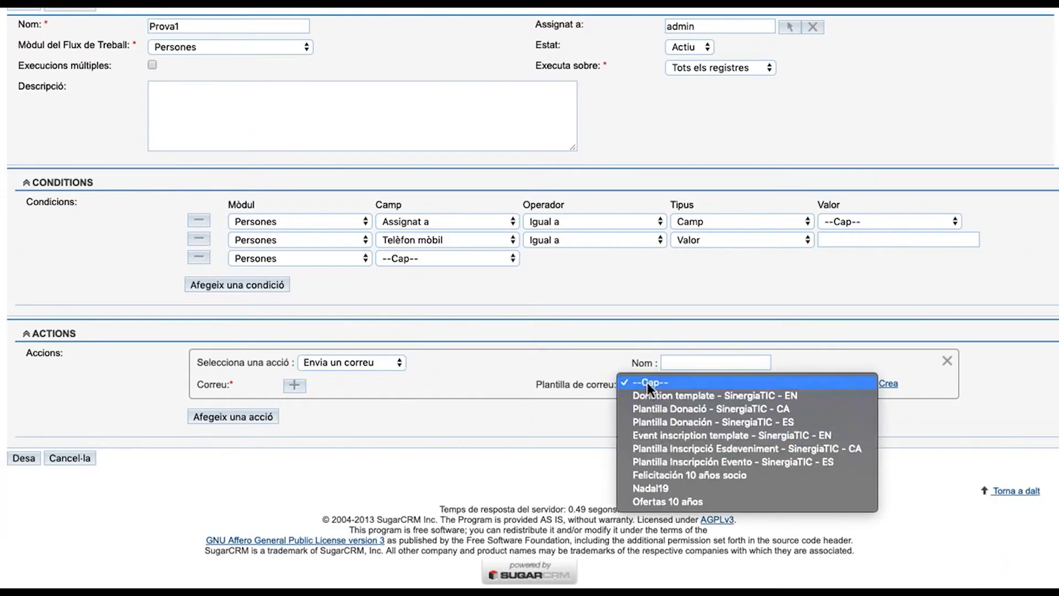
click(657, 500)
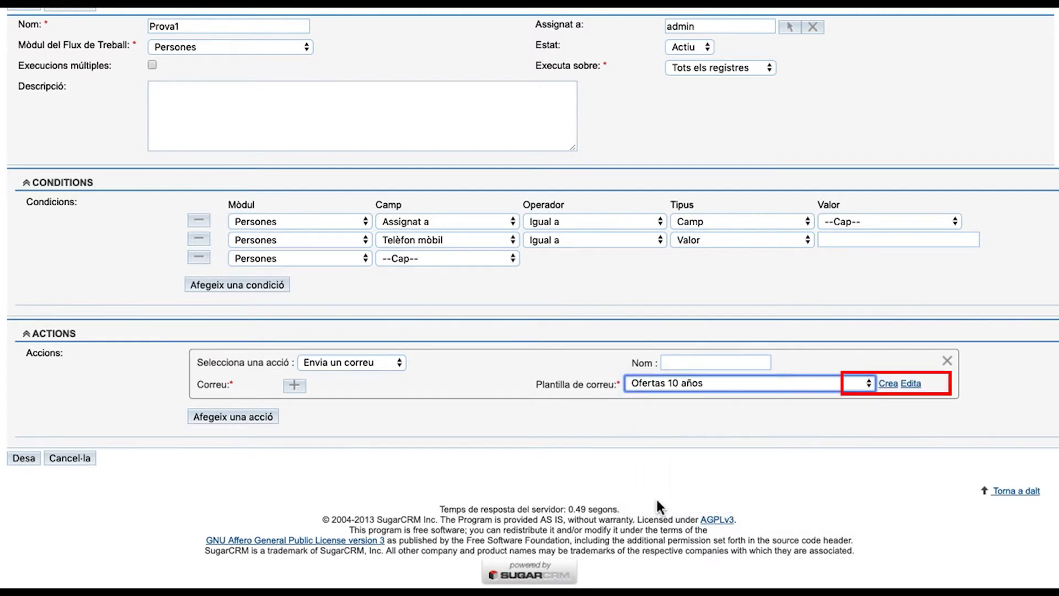
- Add two recipient rows to the email action, set the first recipient's type to Usuari, and save the workflow
click(298, 385)
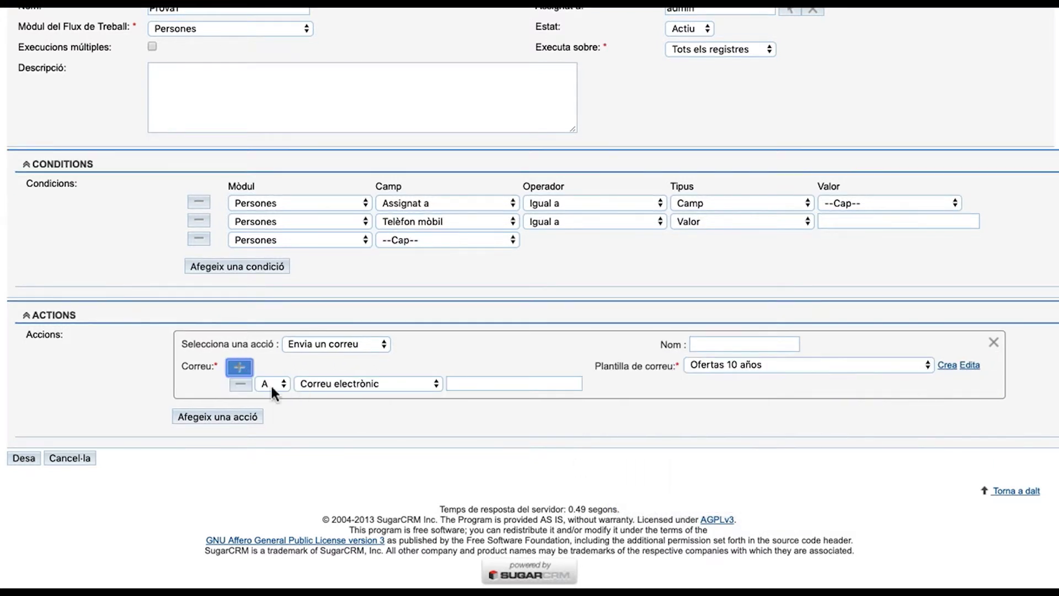
click(240, 367)
click(358, 367)
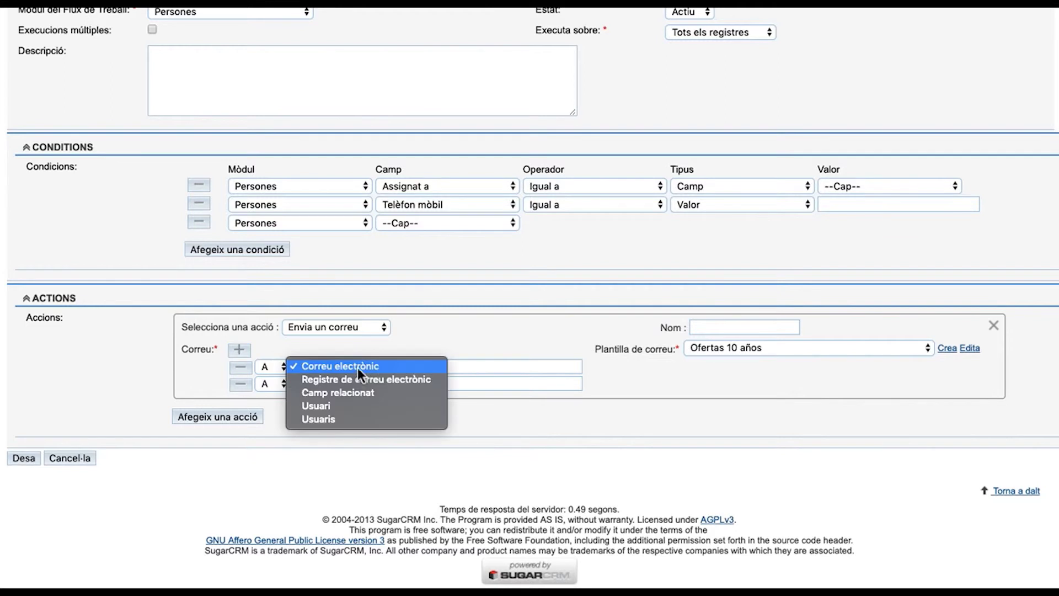
click(350, 405)
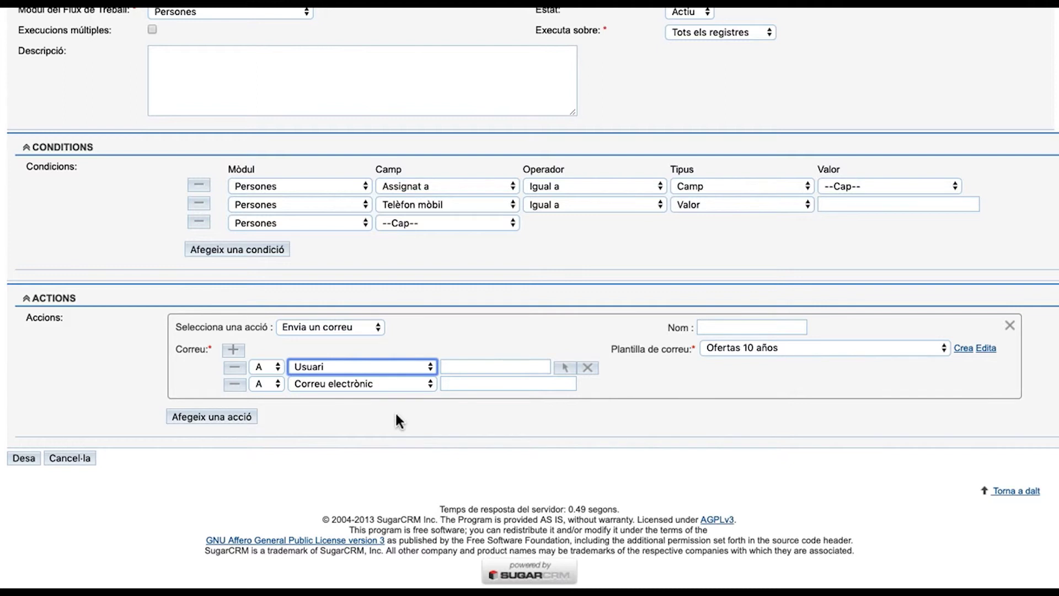
click(24, 458)
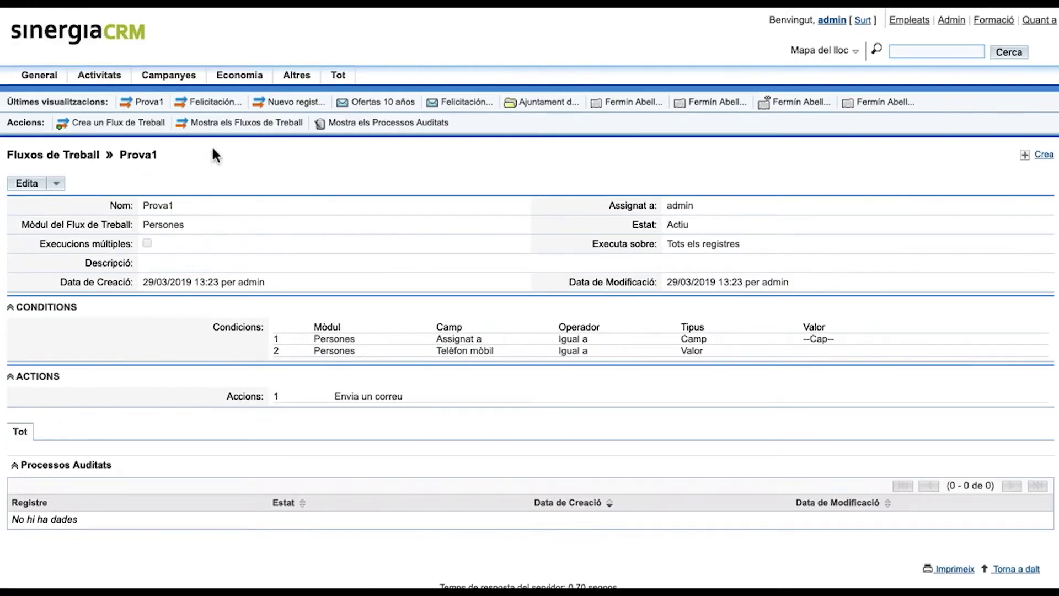
- Examine the Nuevo registro voluntario workflow's details and its audited processes, and open the list of all audited processes
click(237, 126)
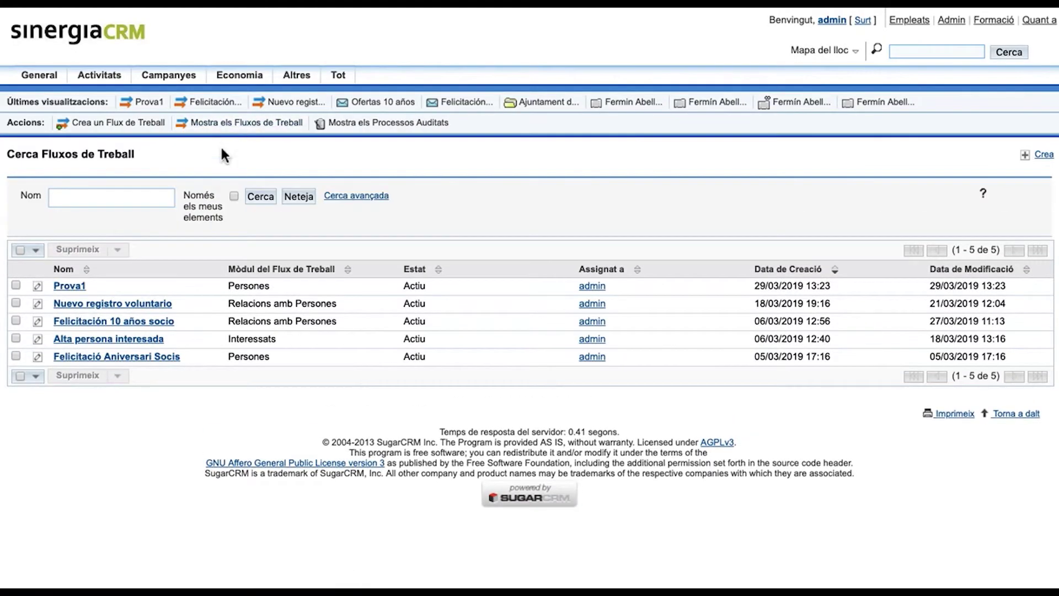
click(149, 313)
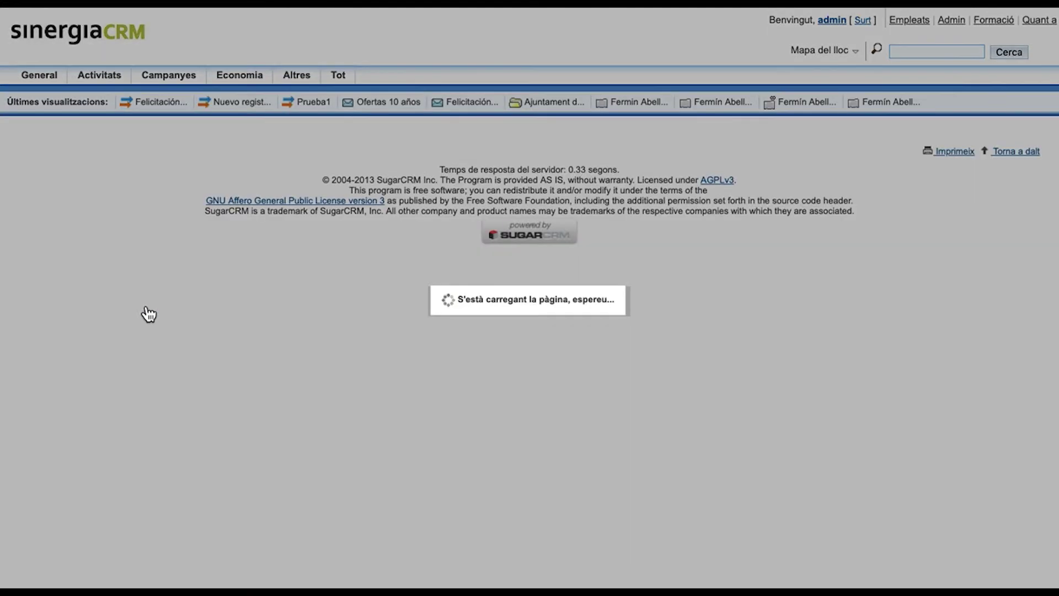
scroll(148, 314, down, 3)
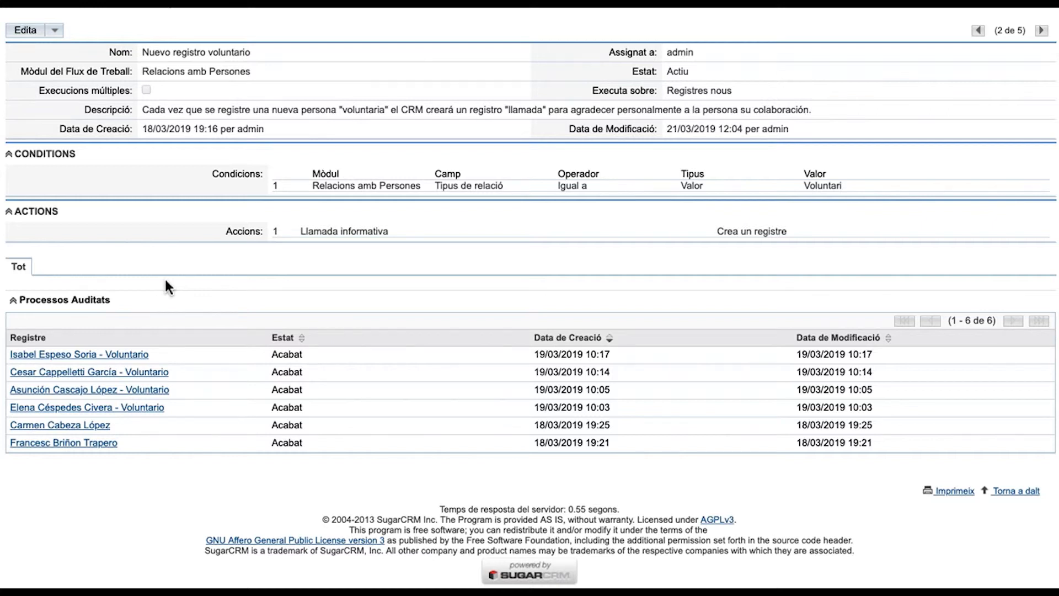
scroll(166, 282, up, 3)
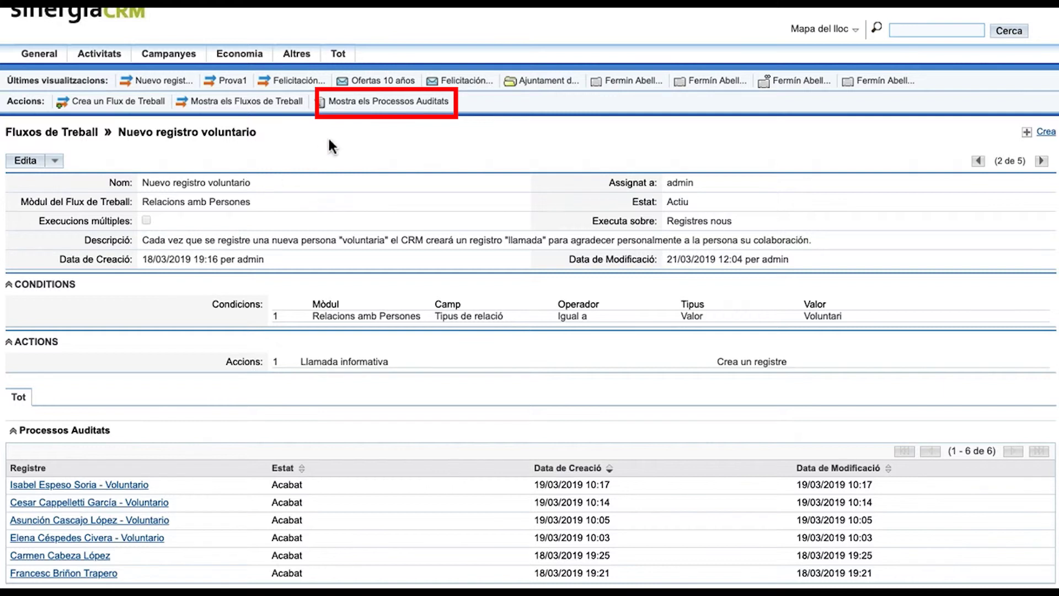
click(383, 102)
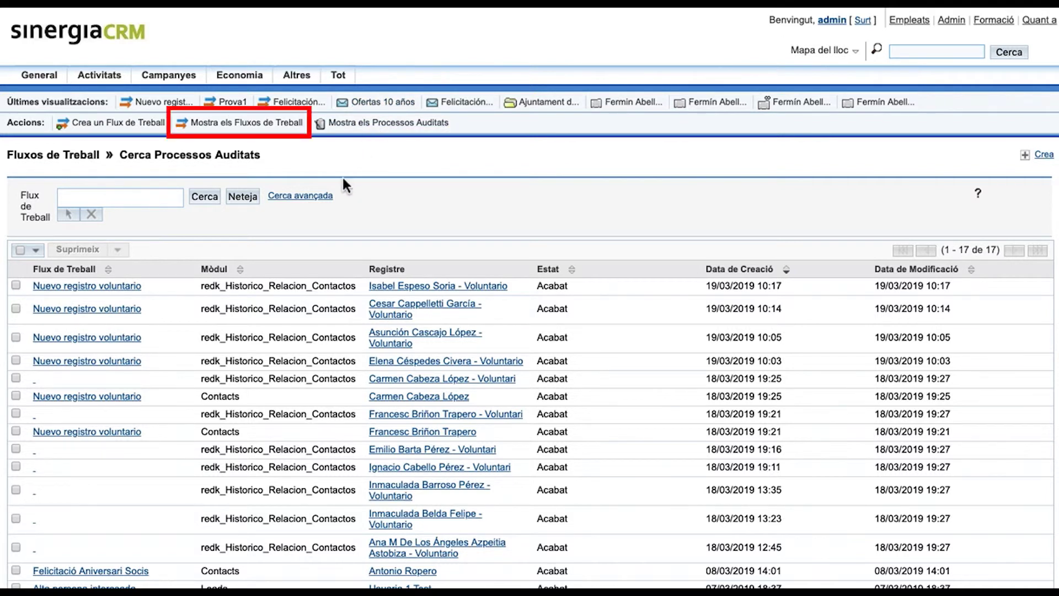
- Open the Nuevo registro voluntario workflow in edit mode from the workflow list and examine its condition and action fields
click(292, 127)
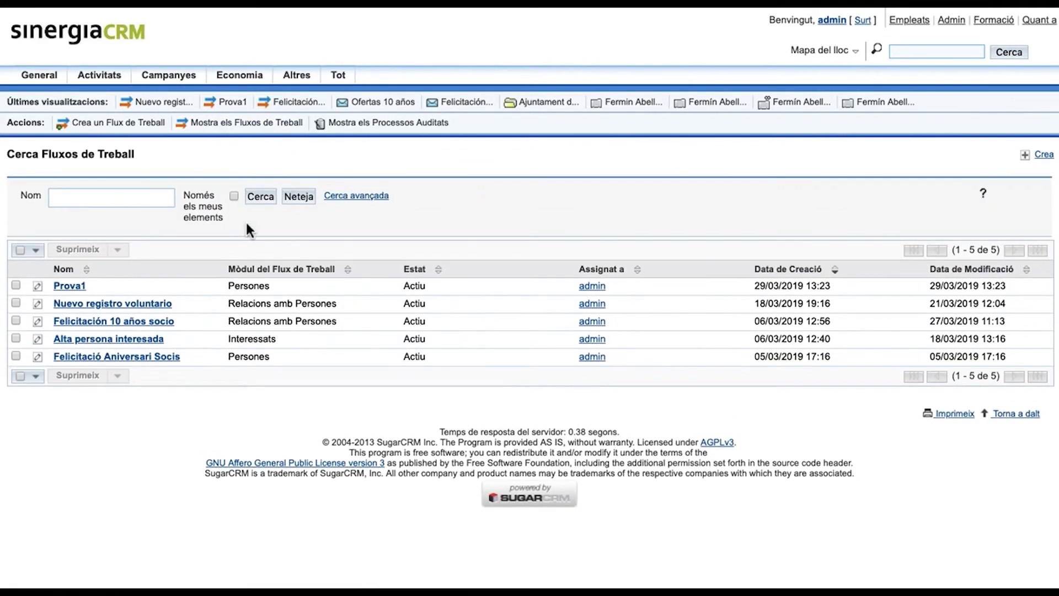
click(166, 306)
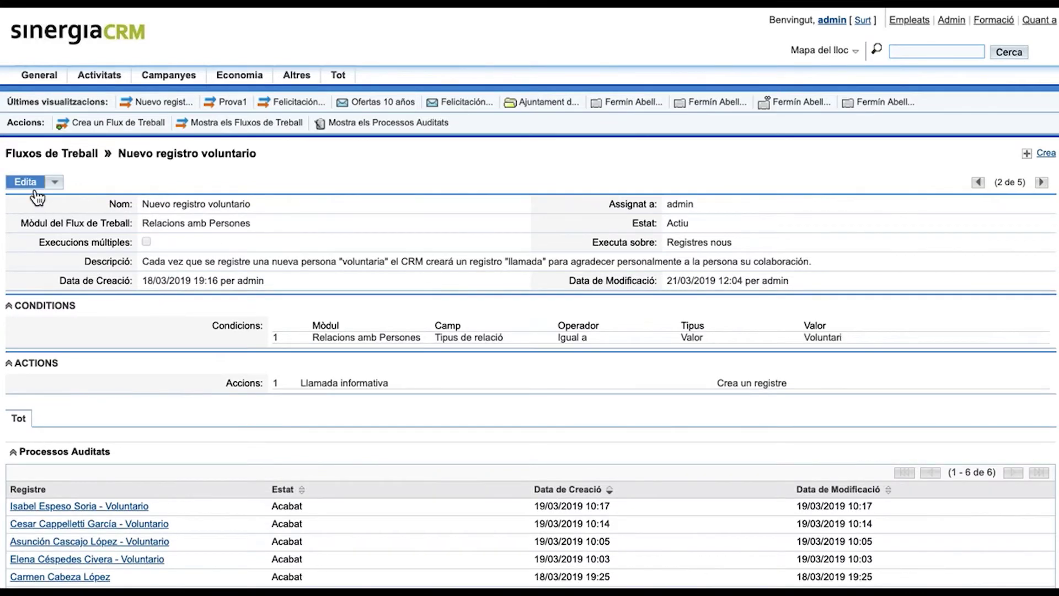
click(29, 183)
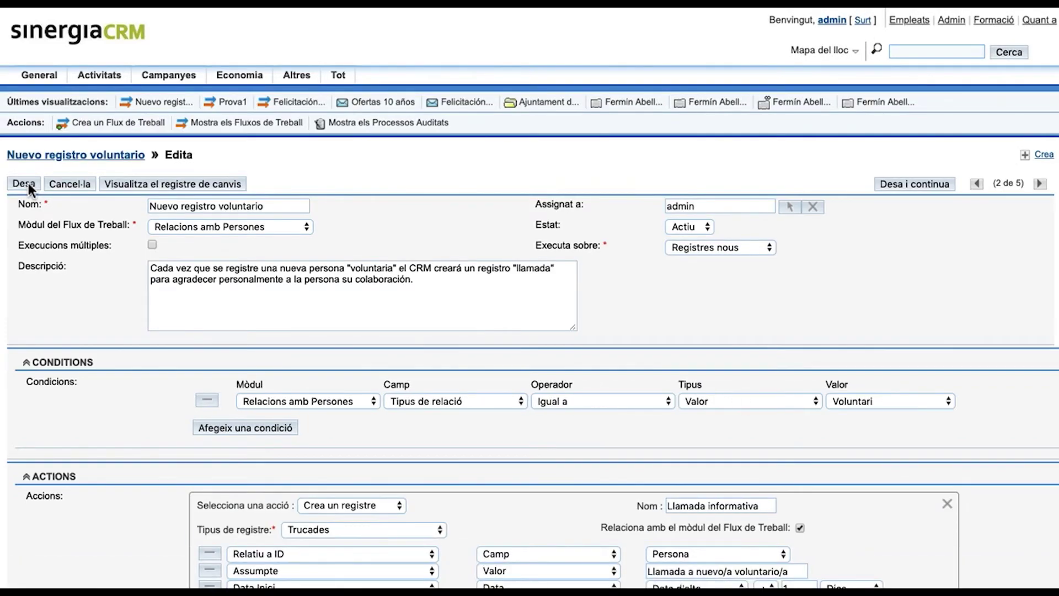
scroll(44, 306, down, 3)
scroll(44, 307, down, 2)
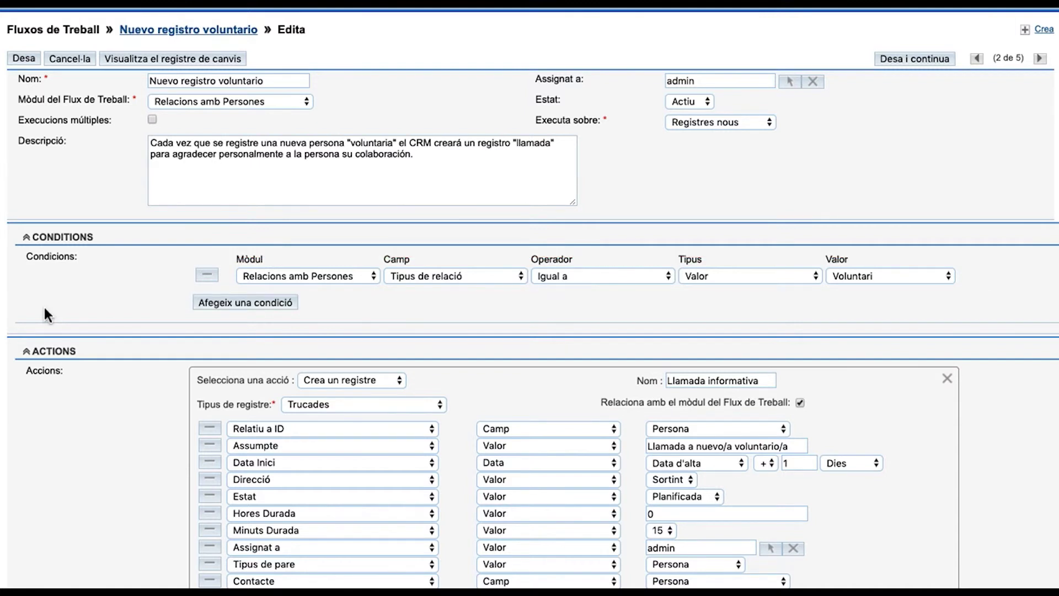
scroll(45, 313, down, 5)
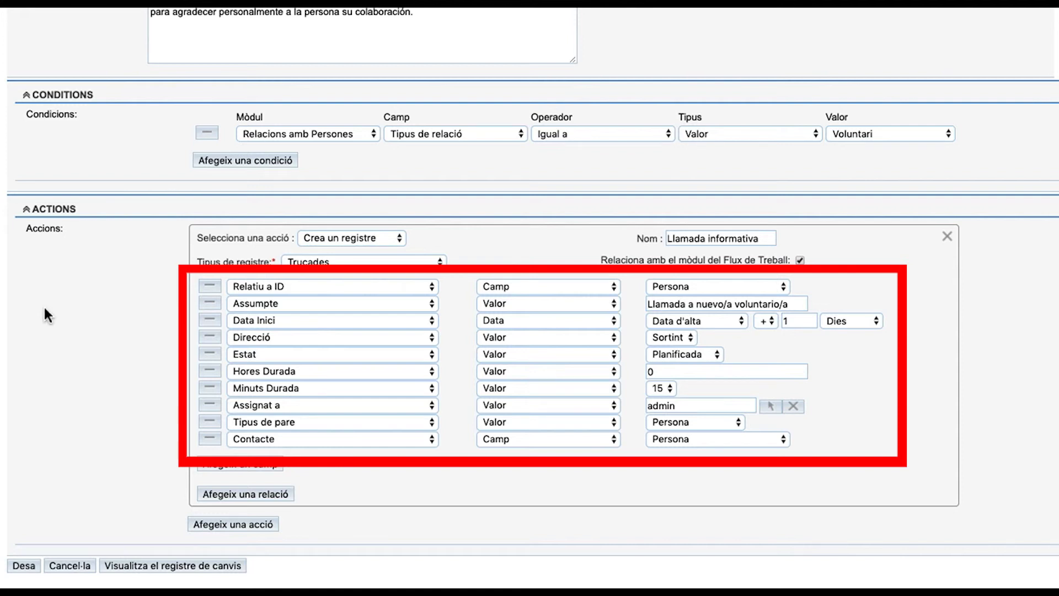
scroll(44, 306, up, 5)
- Open the Felicitación 10 años socio workflow in edit mode, examine its conditions and email actions, and return to the workflow list
click(264, 129)
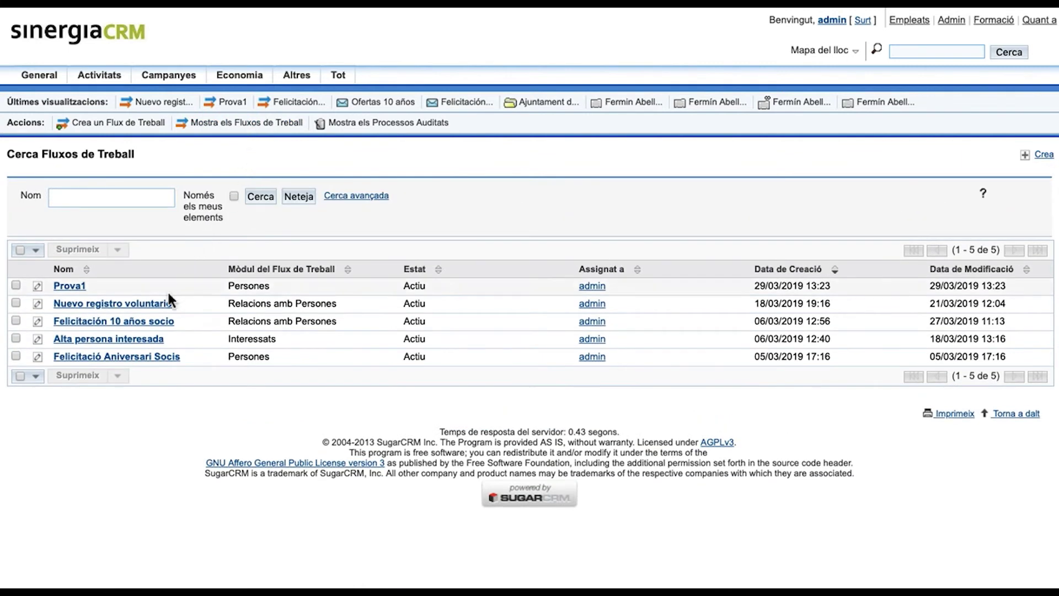
click(153, 324)
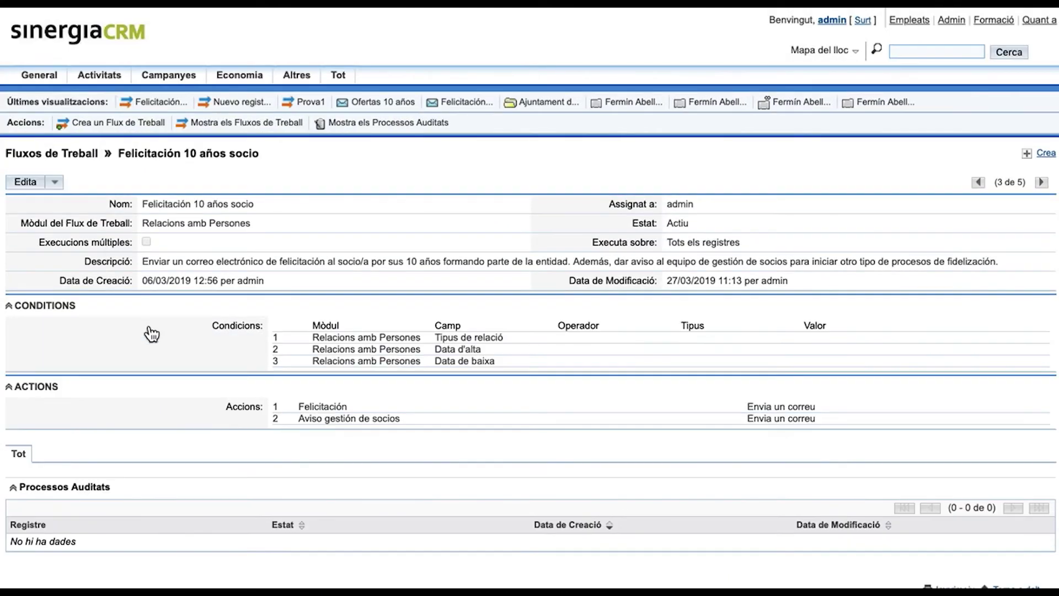
click(32, 185)
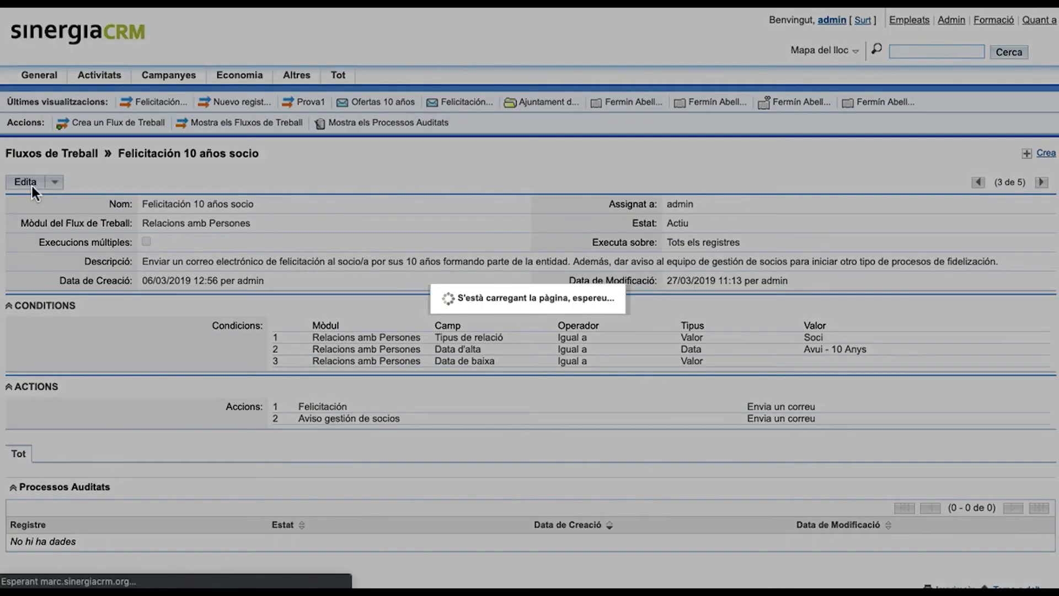
scroll(31, 186, down, 4)
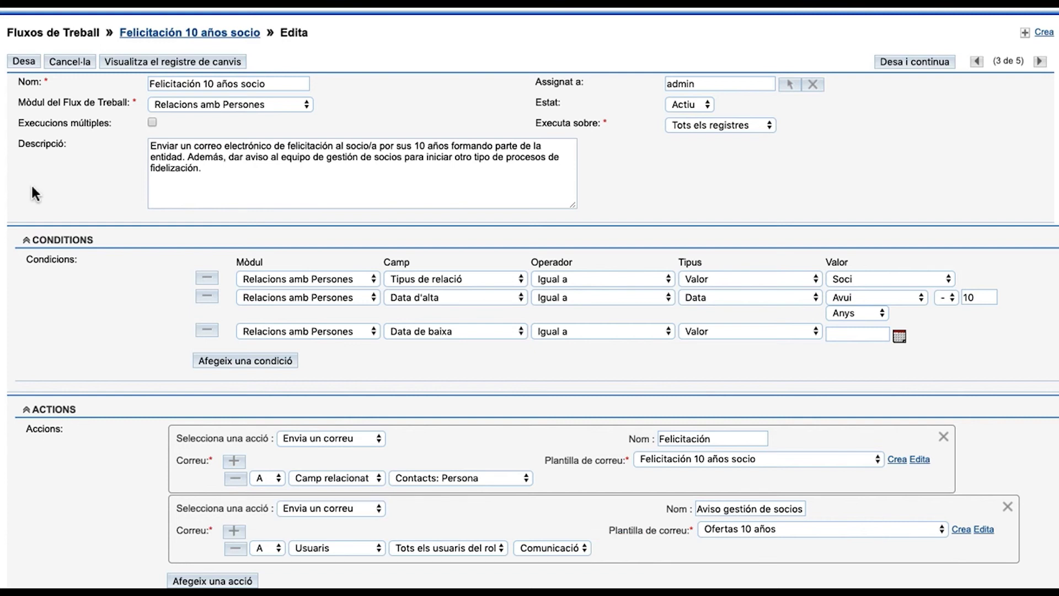
scroll(31, 185, up, 4)
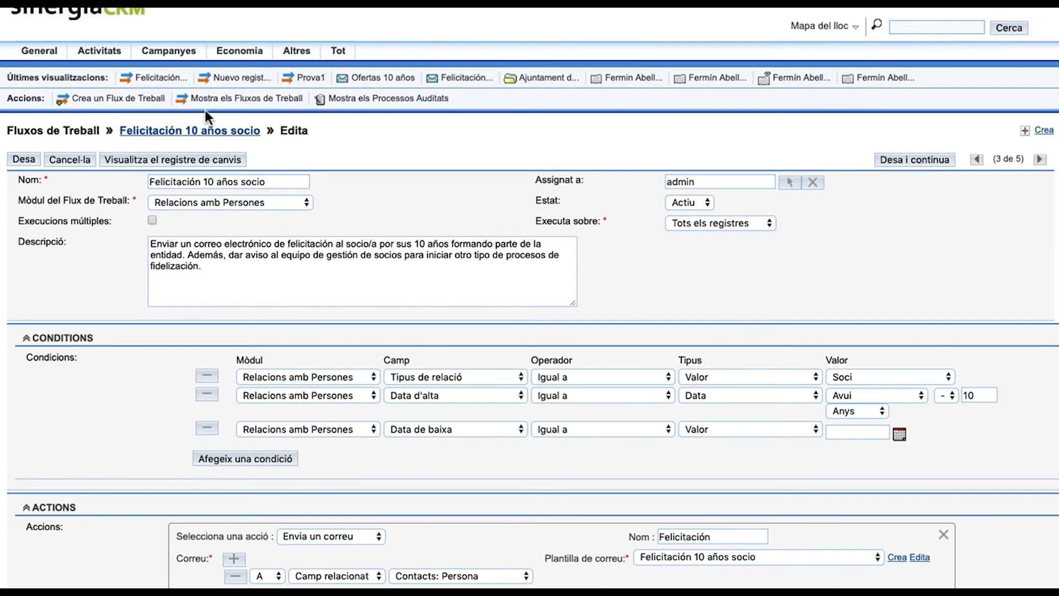
click(228, 103)
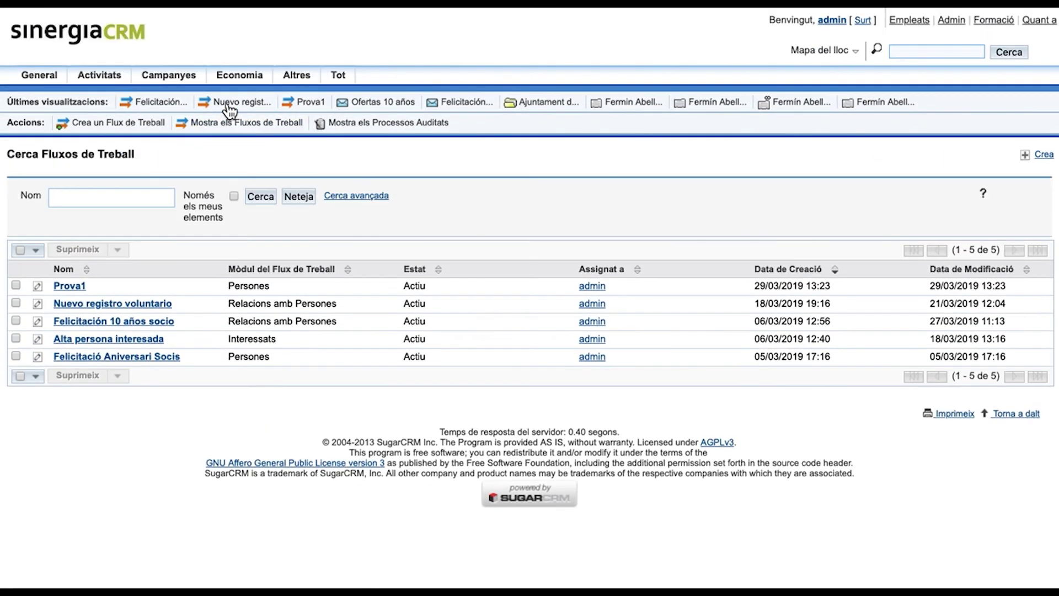